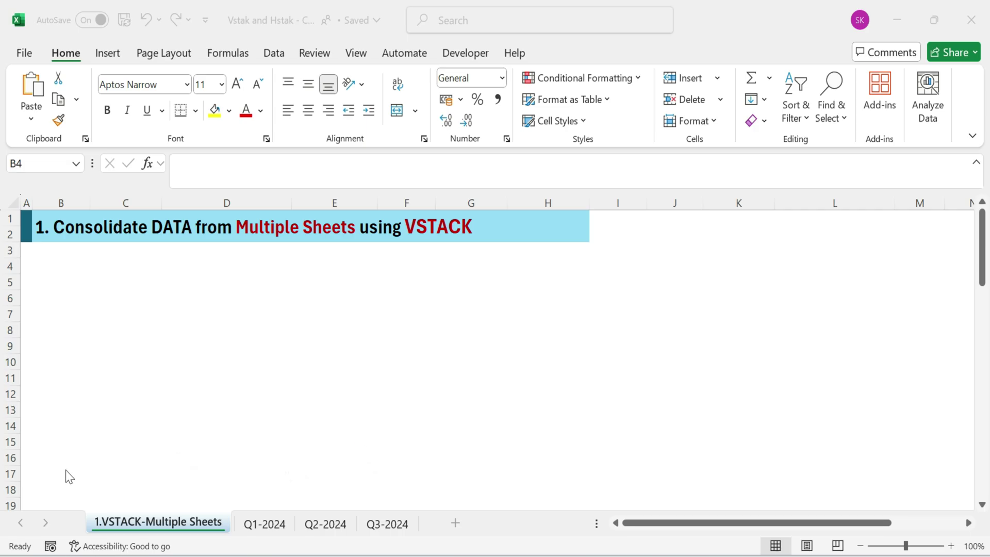
Review the Q1, Q2 and Q3 2024 sales sheets, then return to the VSTACK sheet.
{"action": "left_click", "coordinate": [263, 525]}
{"action": "left_click", "coordinate": [342, 526]}
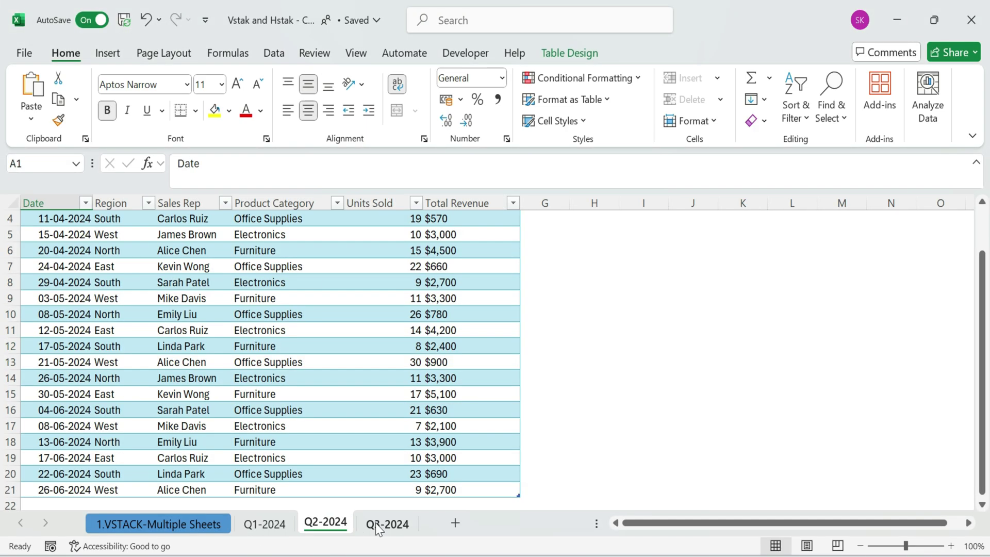
{"action": "left_click", "coordinate": [376, 522]}
{"action": "left_click", "coordinate": [320, 522]}
{"action": "left_click", "coordinate": [264, 523]}
{"action": "left_click", "coordinate": [168, 525]}
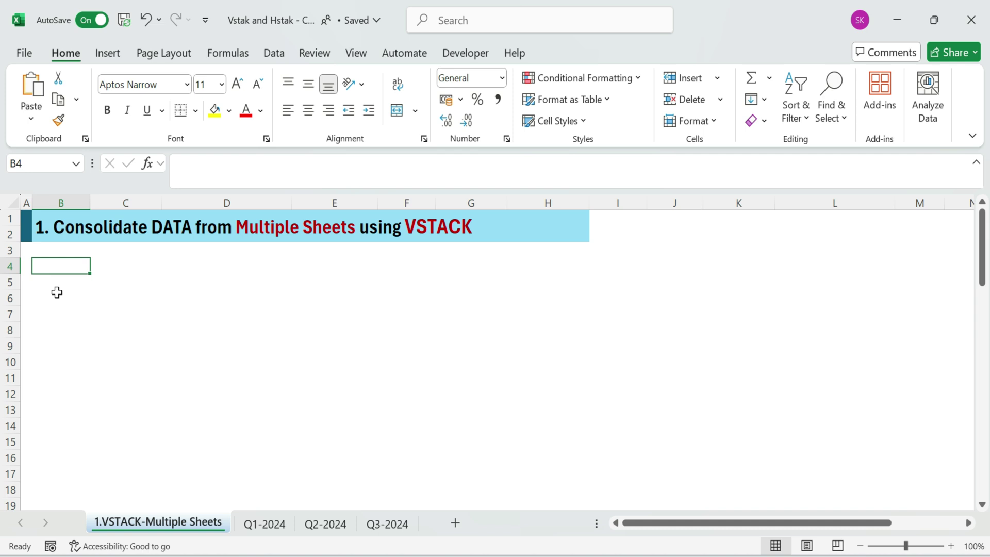
In B4, start =VSTACK with the whole Q1-2024 table including headers (Table4240[#All]).
{"action": "type", "text": "=v"}
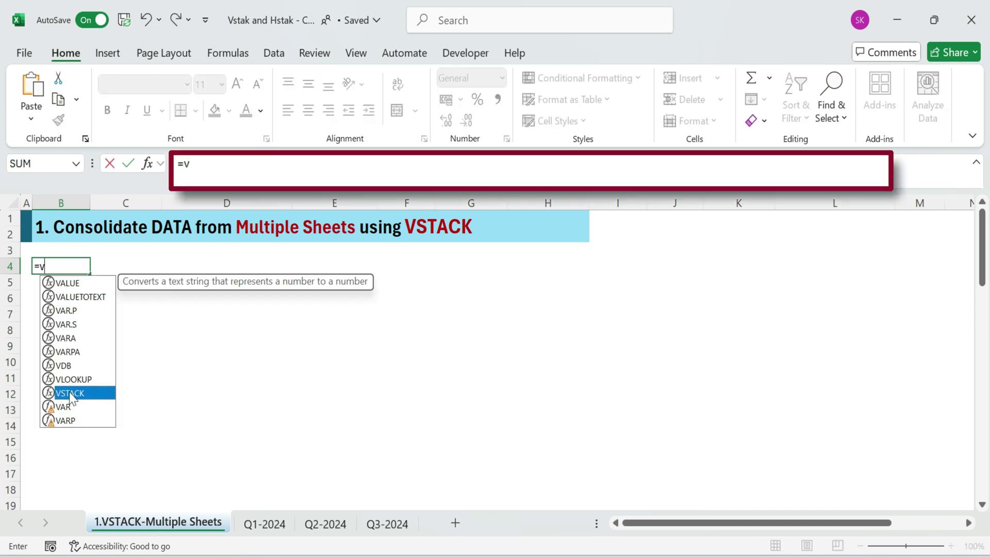
{"action": "double_click", "coordinate": [70, 392]}
{"action": "left_click", "coordinate": [265, 526]}
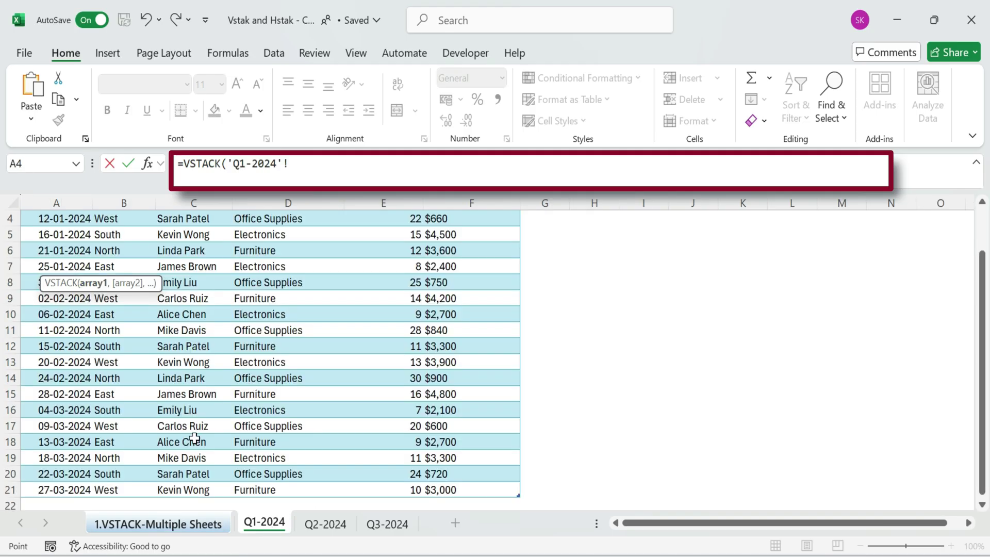
{"action": "scroll", "coordinate": [96, 242], "scroll_direction": "up", "scroll_amount": 1}
{"action": "left_click", "coordinate": [57, 221]}
{"action": "left_click_drag", "start_coordinate": [57, 221], "coordinate": [515, 499]}
{"action": "type", "text": ","}
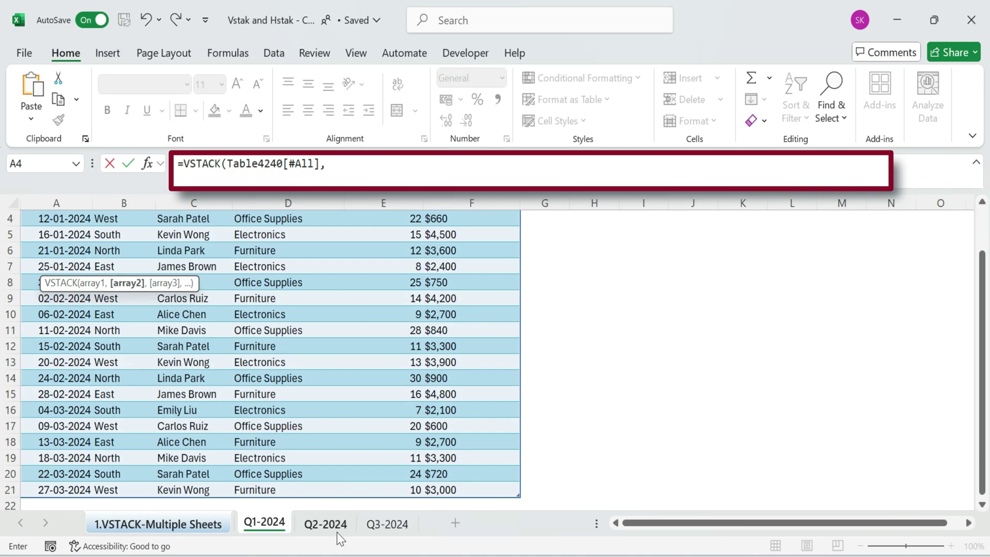
Add the Q2-2024 and Q3-2024 table data rows (Table73741, Table841042) to the VSTACK.
{"action": "left_click", "coordinate": [325, 523]}
{"action": "left_click", "coordinate": [52, 235]}
{"action": "left_click_drag", "start_coordinate": [52, 235], "coordinate": [510, 498]}
{"action": "type", "text": ","}
{"action": "left_click", "coordinate": [386, 523]}
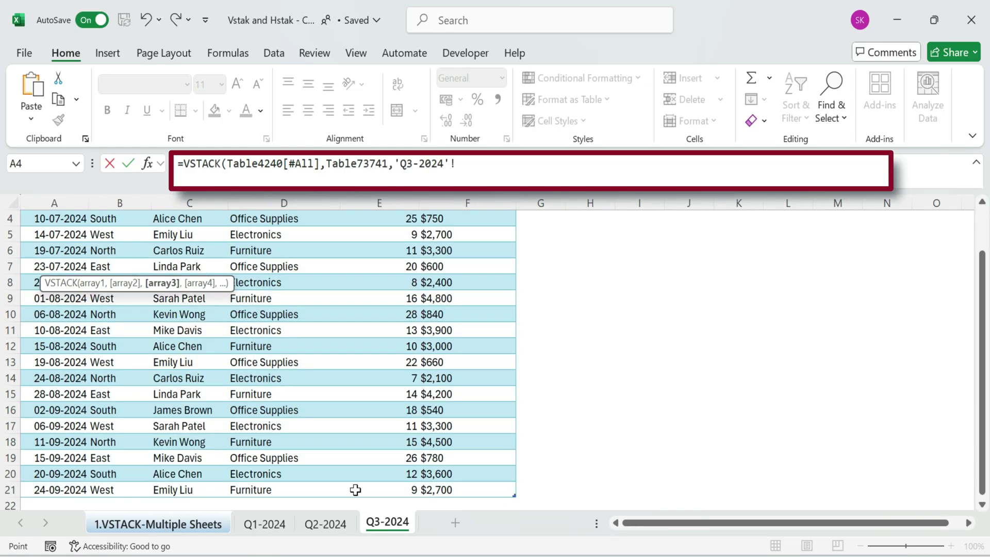
{"action": "scroll", "coordinate": [72, 237], "scroll_direction": "up", "scroll_amount": 2}
{"action": "left_click", "coordinate": [71, 235]}
{"action": "key", "text": "ctrl+shift+Right"}
{"action": "key", "text": "ctrl+shift+Down"}
Close and confirm the VSTACK formula, then scroll through the stacked result.
{"action": "type", "text": ")"}
{"action": "key", "text": "Return"}
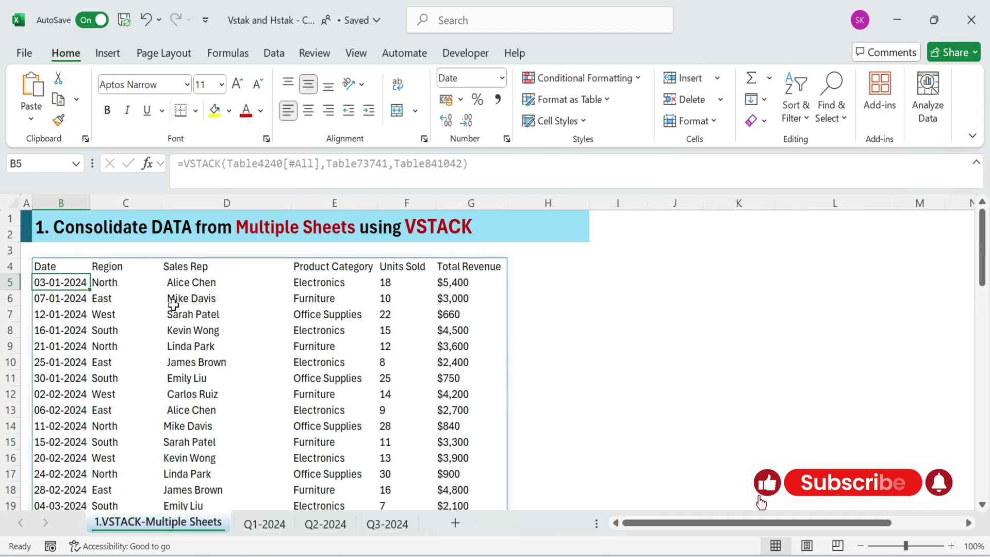
{"action": "scroll", "coordinate": [221, 340], "scroll_direction": "down", "scroll_amount": 4}
{"action": "scroll", "coordinate": [223, 341], "scroll_direction": "down", "scroll_amount": 8}
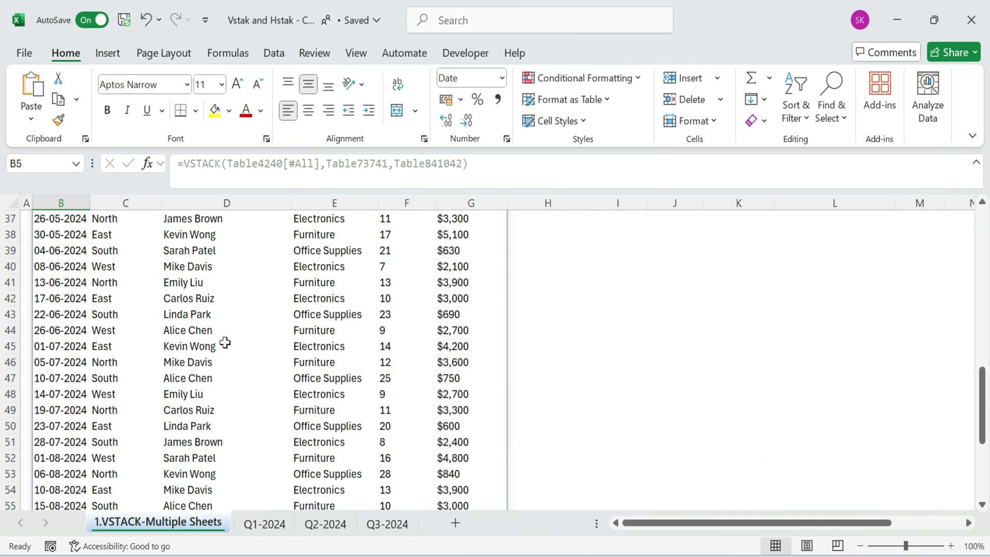
{"action": "scroll", "coordinate": [225, 342], "scroll_direction": "up", "scroll_amount": 12}
Format header row B4:G4 with a dark blue fill and bold white text.
{"action": "left_click_drag", "start_coordinate": [44, 266], "coordinate": [467, 266]}
{"action": "left_click", "coordinate": [229, 110]}
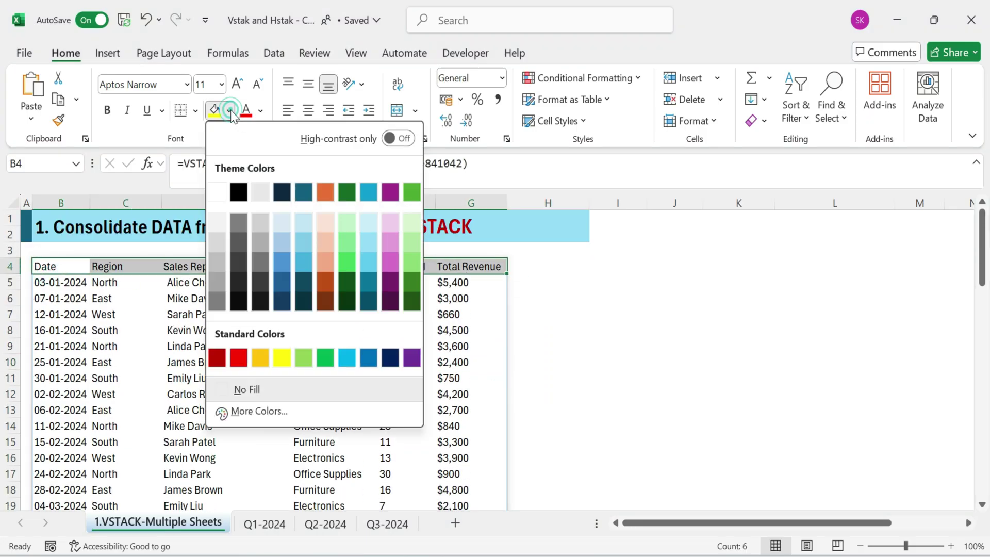
{"action": "left_click", "coordinate": [286, 305]}
{"action": "left_click", "coordinate": [261, 110]}
{"action": "left_click", "coordinate": [268, 214]}
{"action": "left_click", "coordinate": [107, 110]}
{"action": "left_click", "coordinate": [546, 330]}
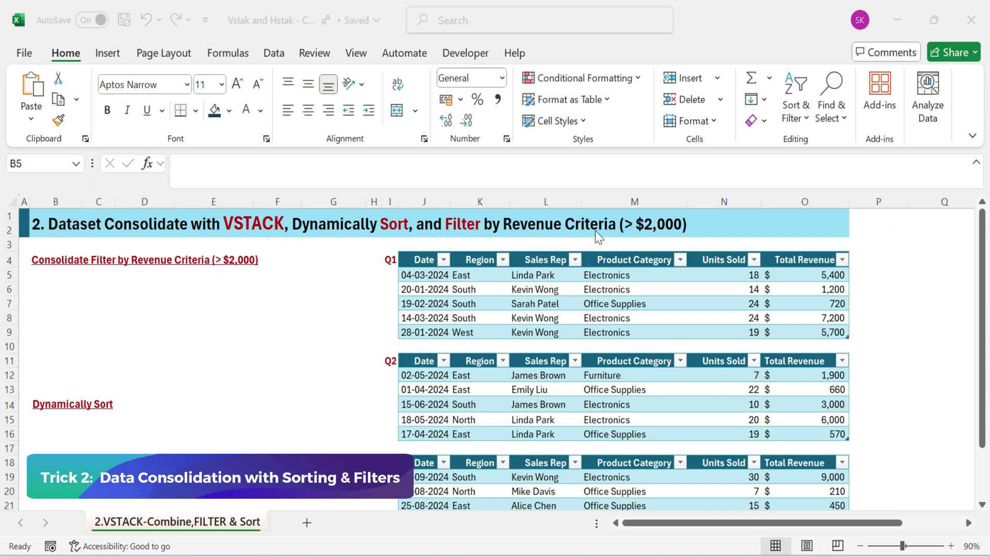
{"action": "left_click", "coordinate": [387, 252]}
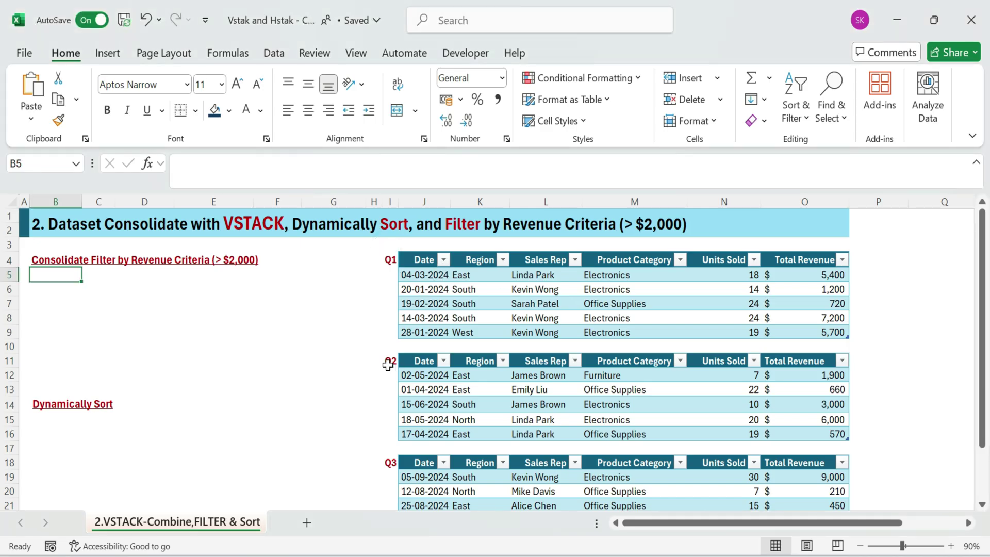
{"action": "scroll", "coordinate": [850, 372], "scroll_direction": "down", "scroll_amount": 2}
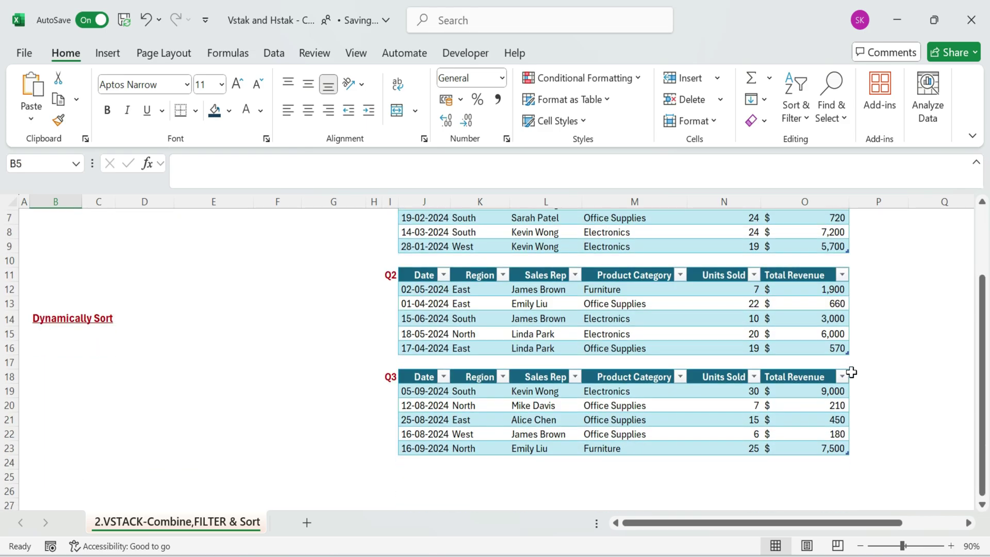
{"action": "scroll", "coordinate": [851, 372], "scroll_direction": "up", "scroll_amount": 2}
{"action": "left_click", "coordinate": [57, 275]}
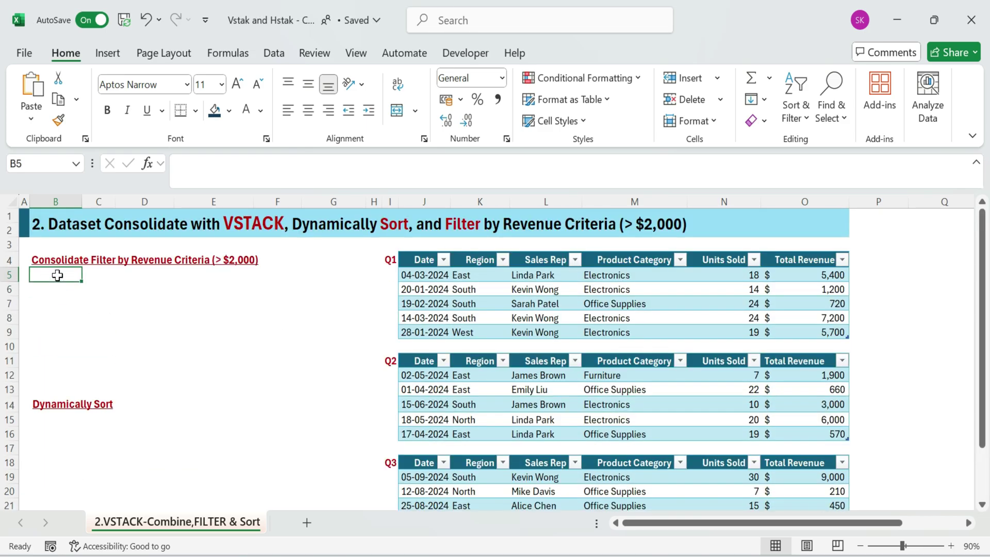
In B5, begin =VSTACK with Table426[#Headers] followed by an IFERROR wrapper.
{"action": "type", "text": "="}
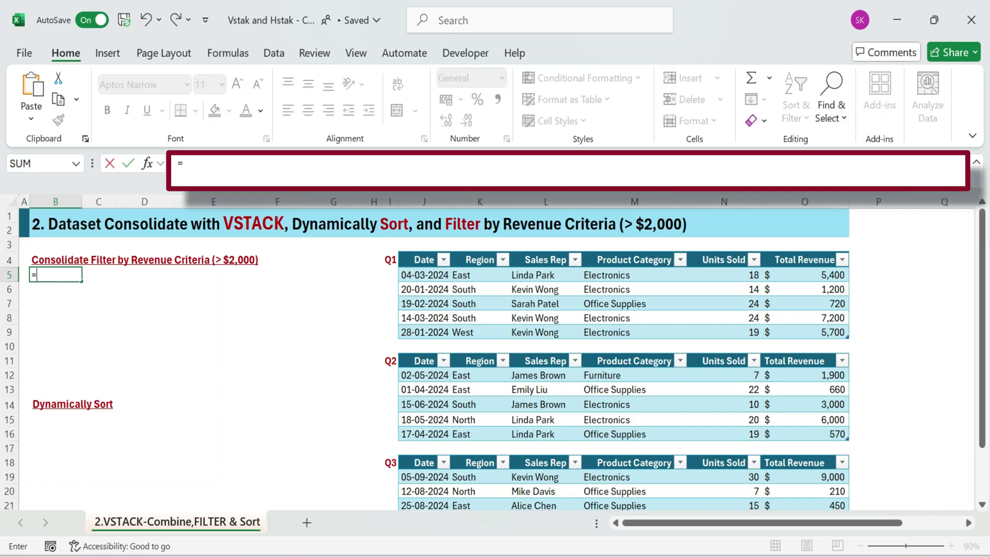
{"action": "type", "text": "v"}
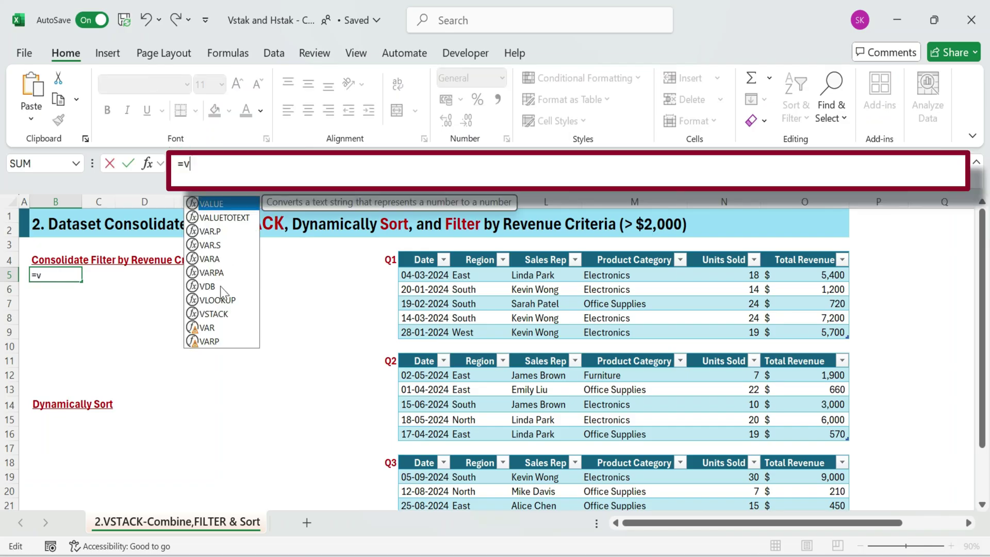
{"action": "double_click", "coordinate": [214, 313]}
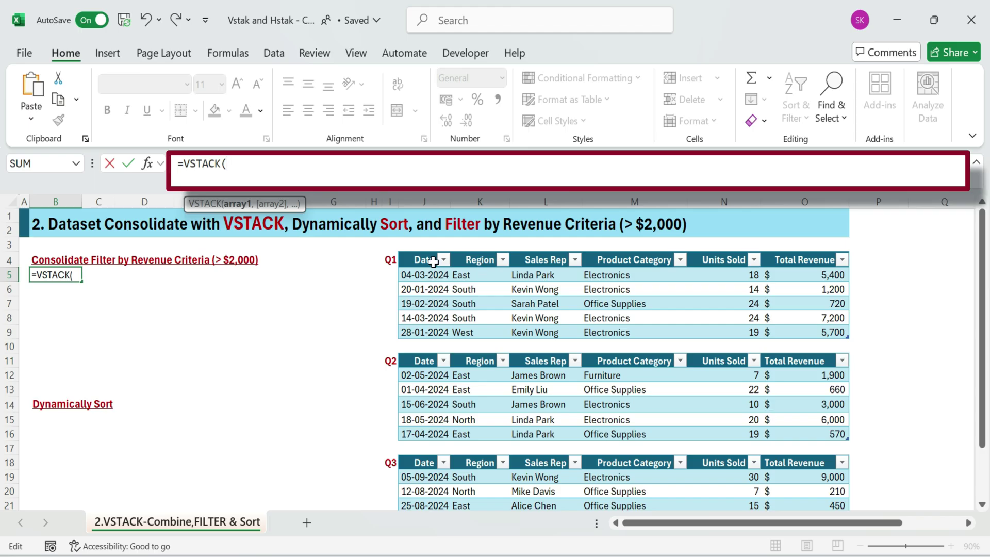
{"action": "left_click_drag", "start_coordinate": [428, 261], "coordinate": [780, 256]}
{"action": "type", "text": ","}
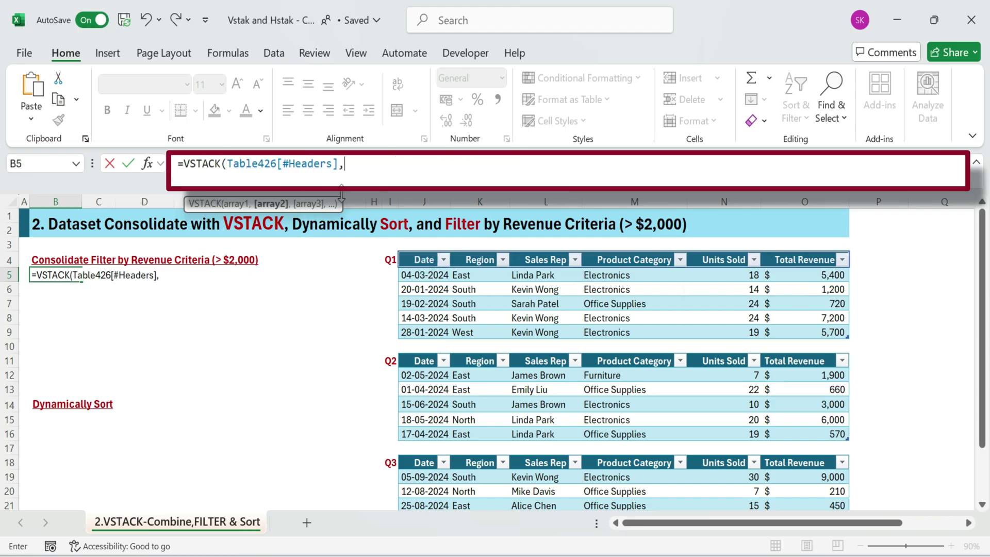
{"action": "type", "text": "iff"}
{"action": "key", "text": "BackSpace"}
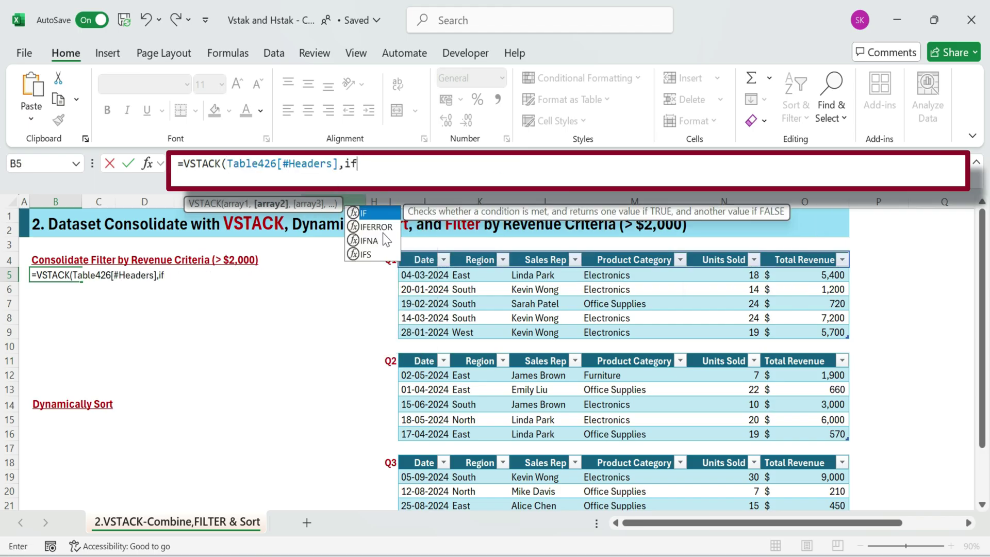
{"action": "double_click", "coordinate": [384, 227]}
Filter Table426 for Total Revenue > 2000 with an empty-string fallback, then begin the next IFERROR.
{"action": "type", "text": "fi"}
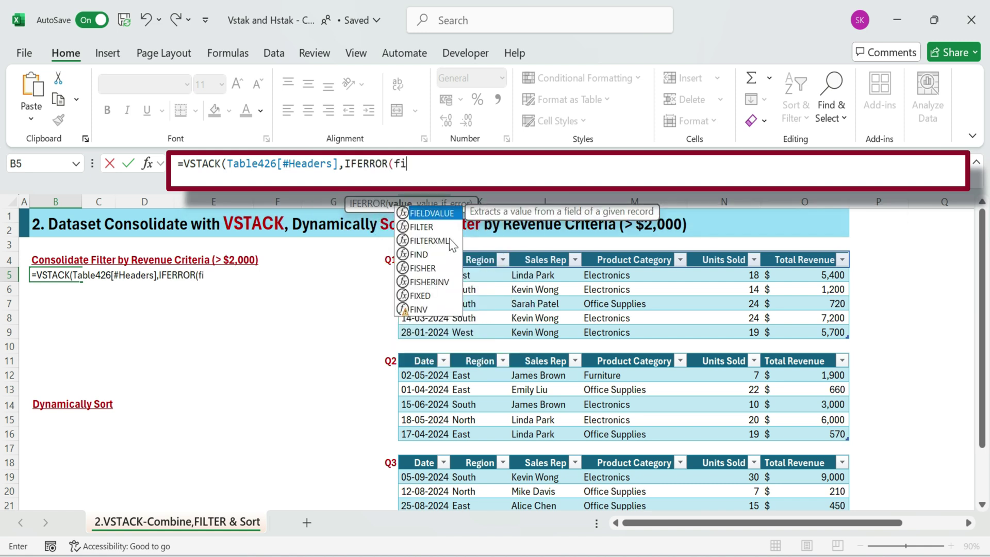
{"action": "double_click", "coordinate": [443, 226]}
{"action": "left_click_drag", "start_coordinate": [425, 275], "coordinate": [771, 332]}
{"action": "type", "text": ","}
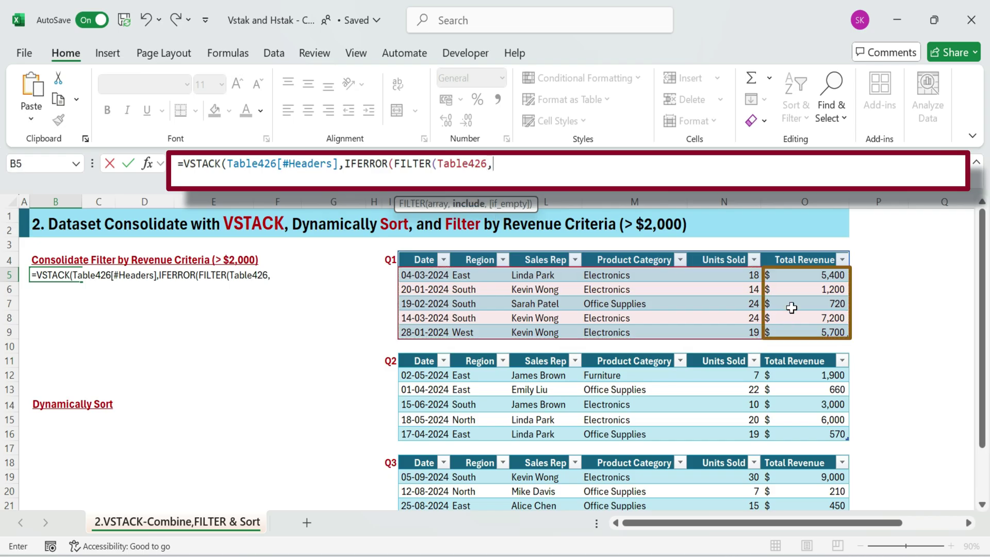
{"action": "left_click_drag", "start_coordinate": [800, 276], "coordinate": [793, 322]}
{"action": "type", "text": ","}
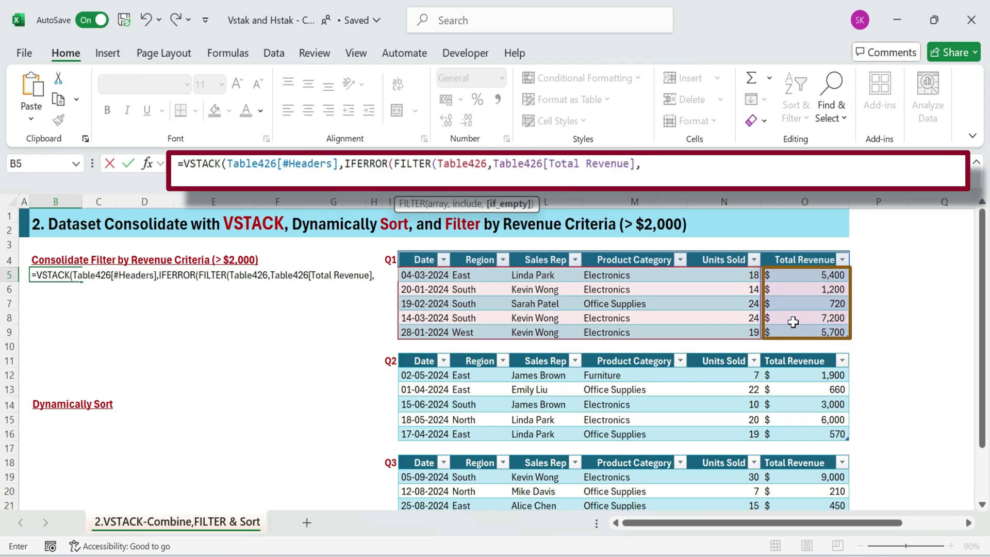
{"action": "key", "text": "BackSpace"}
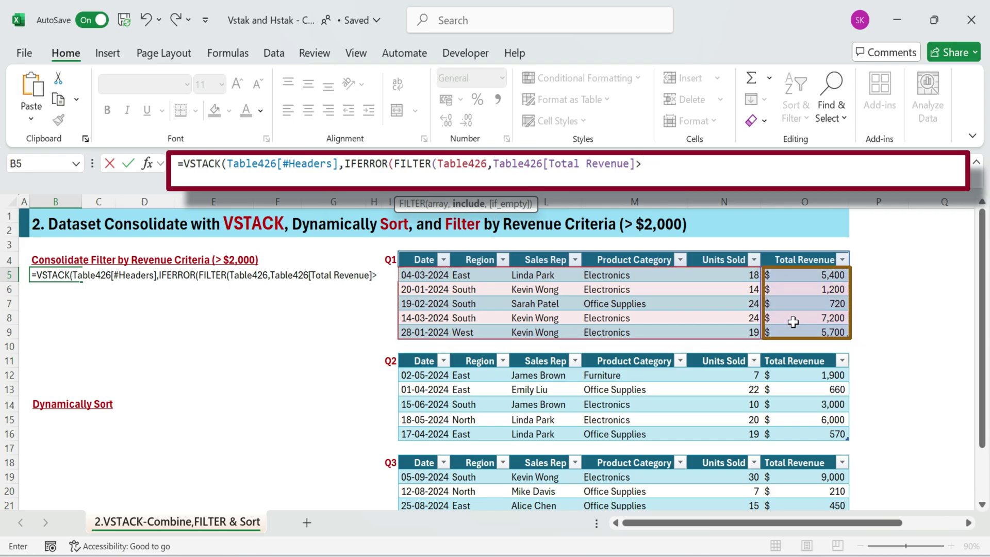
{"action": "type", "text": ">2000"}
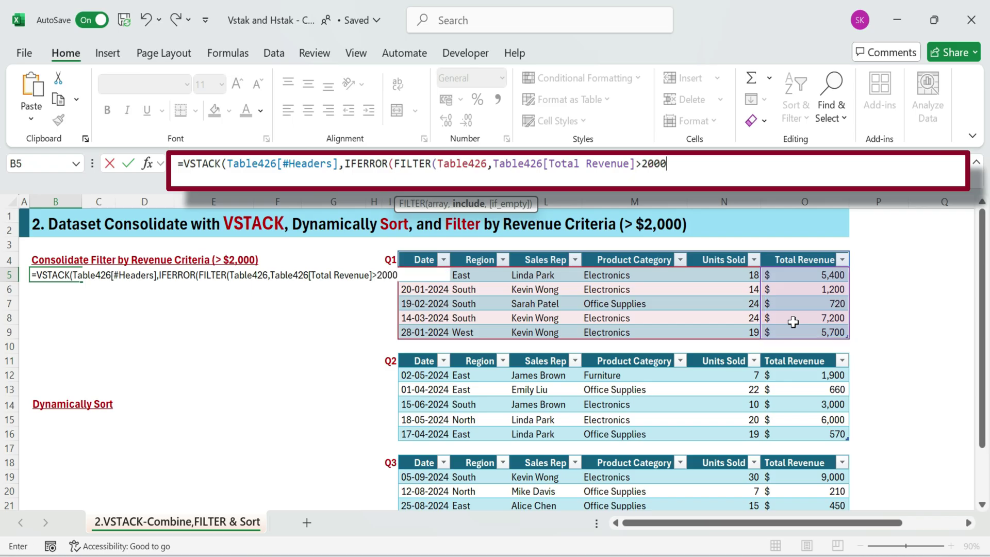
{"action": "type", "text": "),"}
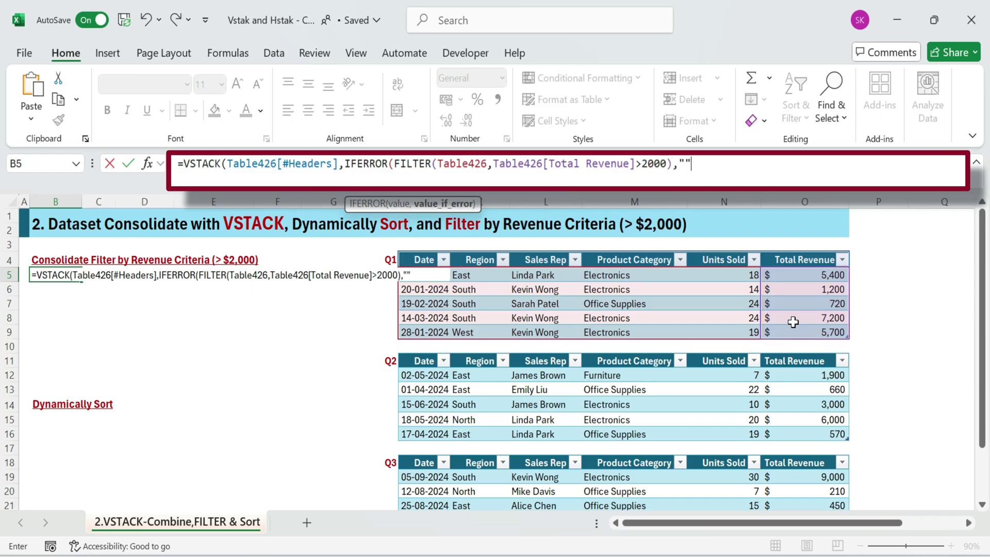
{"action": "type", "text": "\"\"),"}
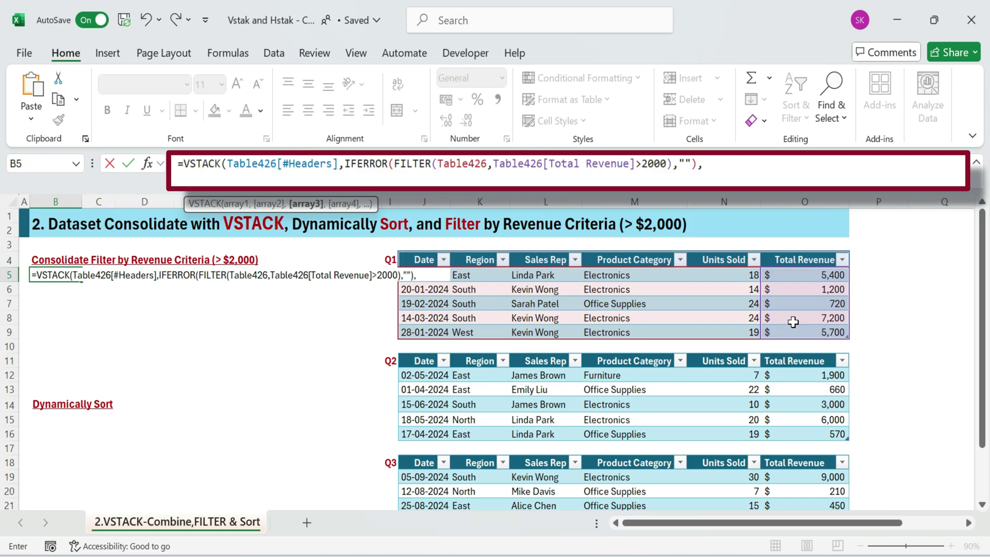
{"action": "type", "text": "if"}
Add IFERROR(FILTER(Table73711, Total Revenue>2000),"") for the Q2 table.
{"action": "double_click", "coordinate": [737, 227]}
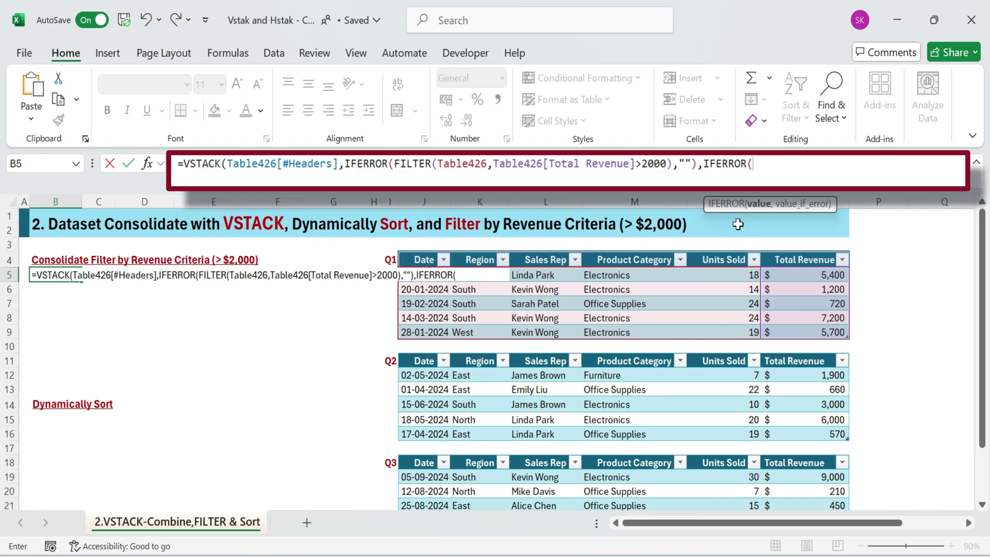
{"action": "type", "text": "FIL"}
{"action": "key", "text": "Tab"}
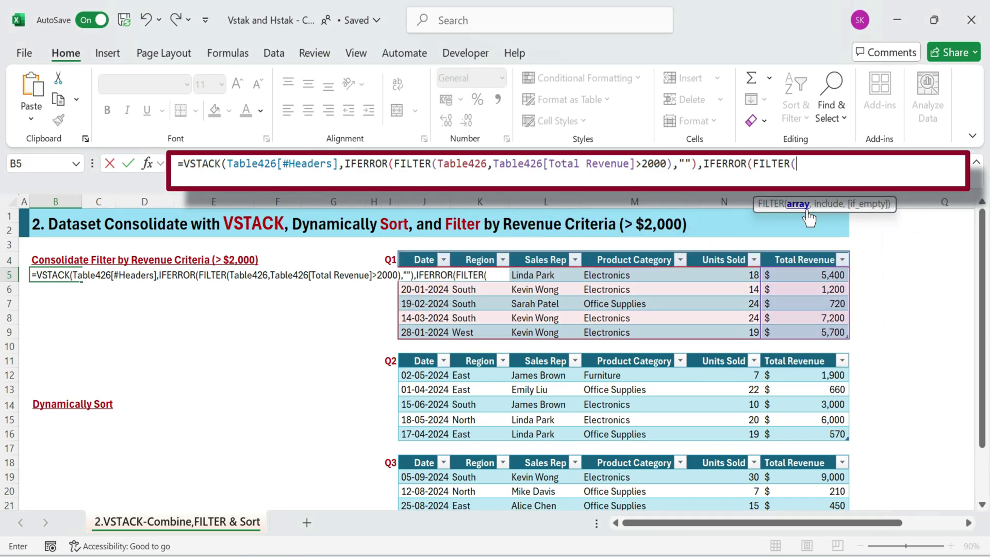
{"action": "left_click_drag", "start_coordinate": [424, 376], "coordinate": [796, 433]}
{"action": "type", "text": ","}
{"action": "left_click_drag", "start_coordinate": [805, 376], "coordinate": [810, 438]}
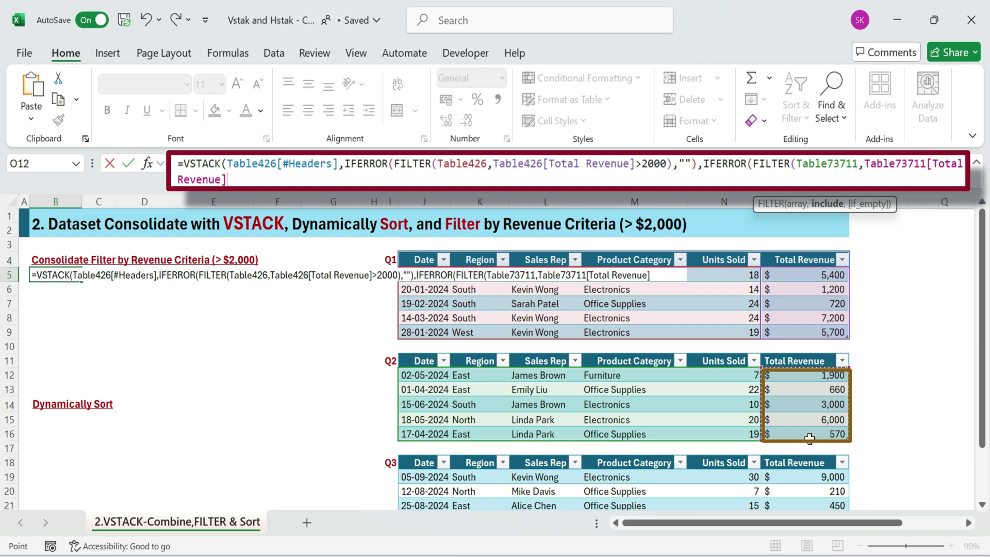
{"action": "type", "text": ">2000"}
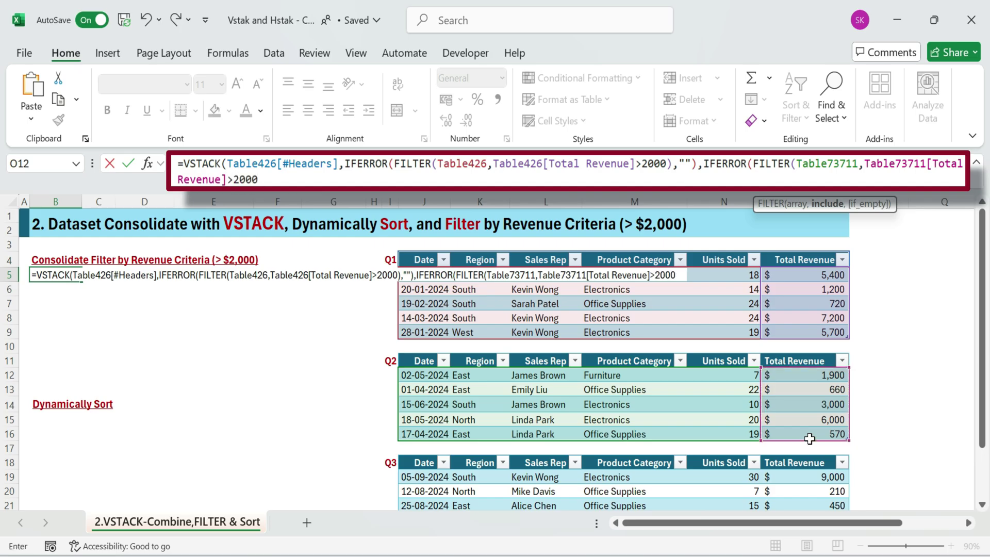
{"action": "type", "text": "),IFERROR("}
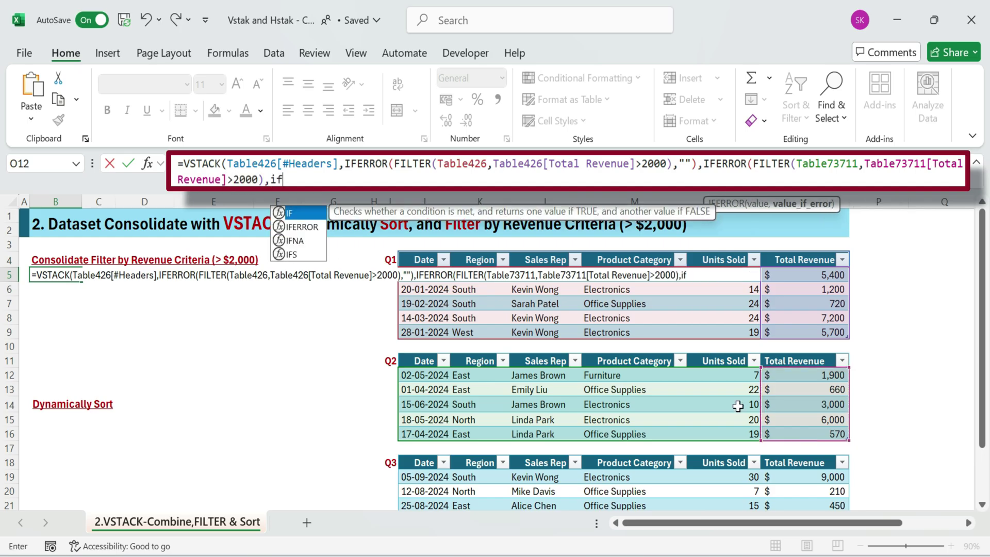
{"action": "type", "text": "FILTER("}
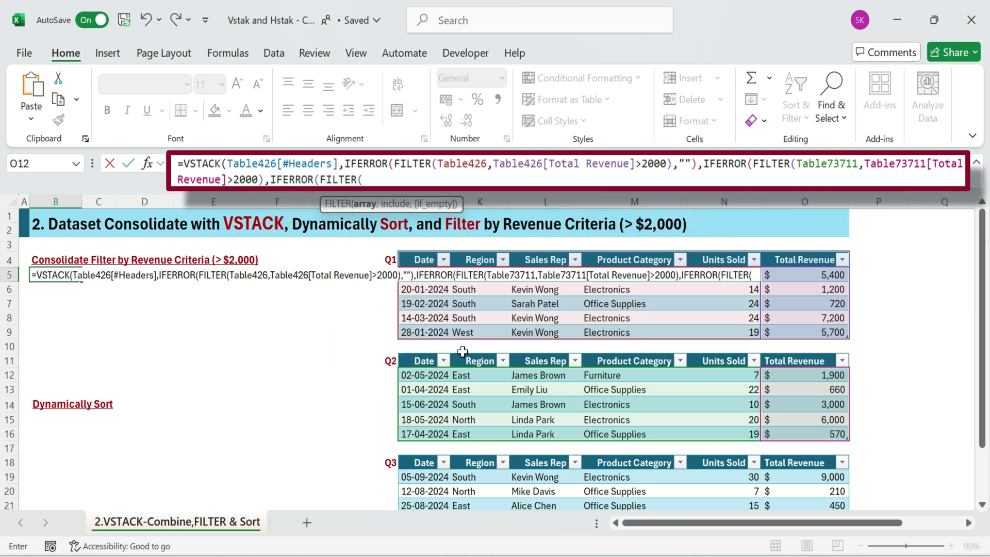
Filter the Q3 table Table841012 for Total Revenue>2000 and close all brackets.
{"action": "left_click_drag", "start_coordinate": [423, 476], "coordinate": [788, 468]}
{"action": "type", "text": ","}
{"action": "left_click_drag", "start_coordinate": [797, 419], "coordinate": [790, 466]}
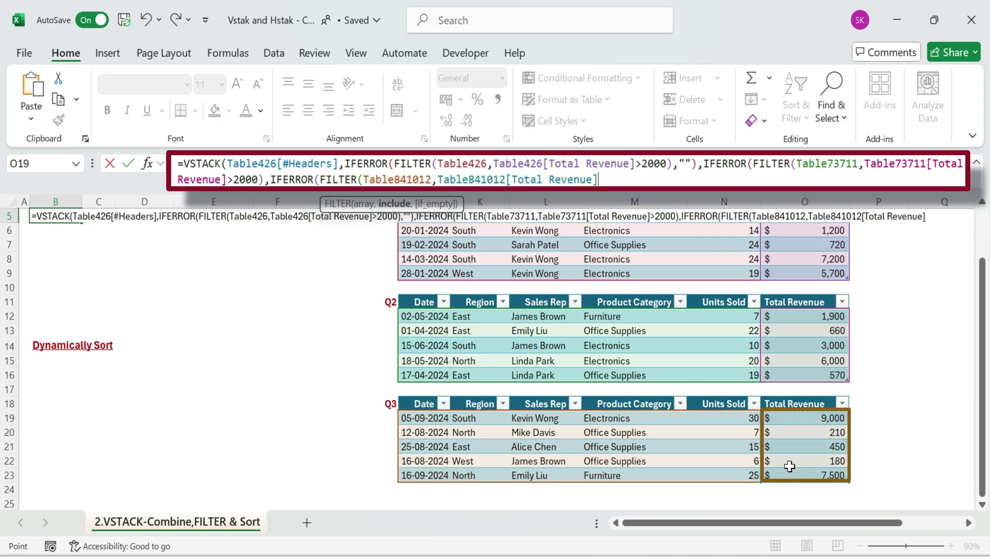
{"action": "type", "text": ">2000"}
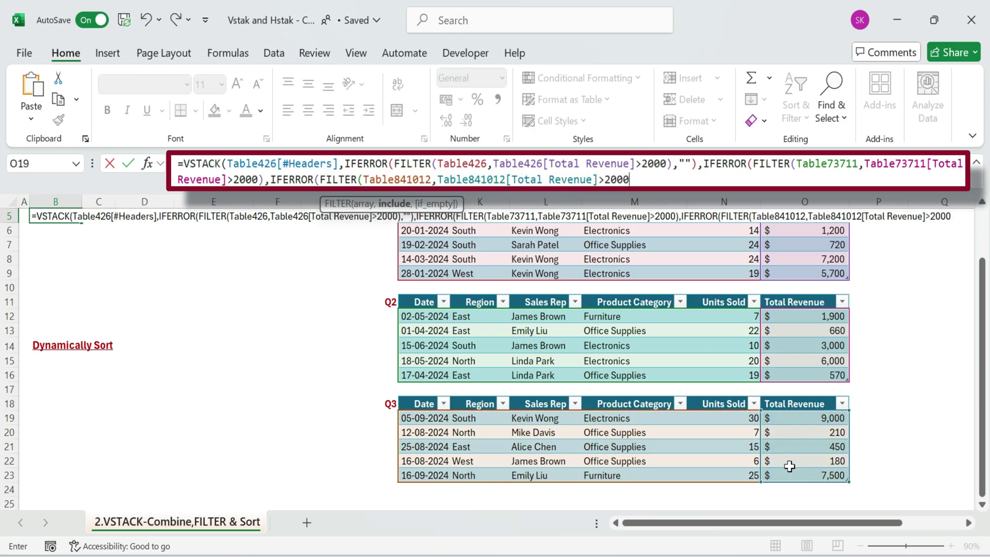
{"action": "type", "text": "),\"\"))"}
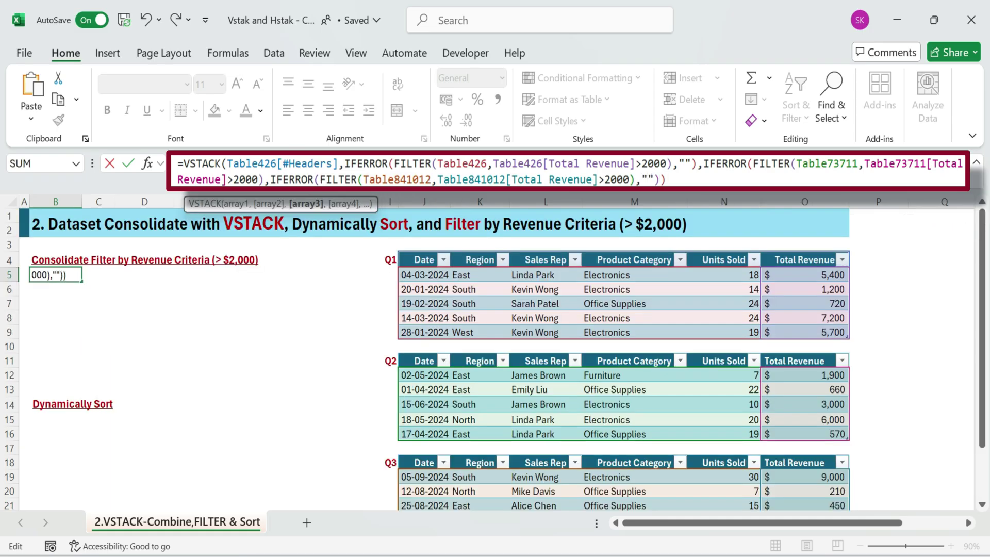
{"action": "key", "text": "ctrl+shift+Home"}
{"action": "key", "text": "ctrl+c"}
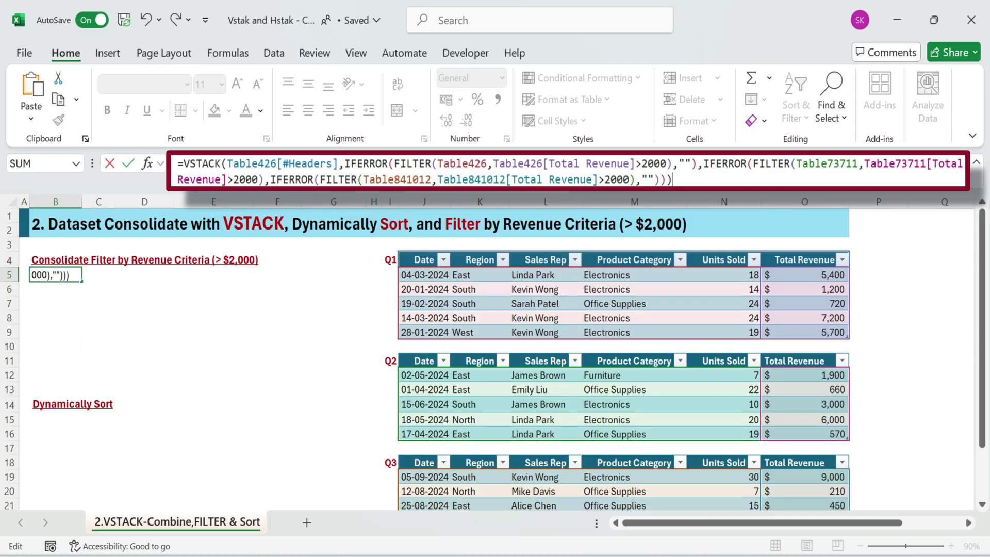
Confirm the formula and give header row B5:G5 a dark teal fill and bold text.
{"action": "left_click", "coordinate": [146, 402]}
{"action": "left_click", "coordinate": [52, 279]}
{"action": "left_click_drag", "start_coordinate": [52, 278], "coordinate": [319, 275]}
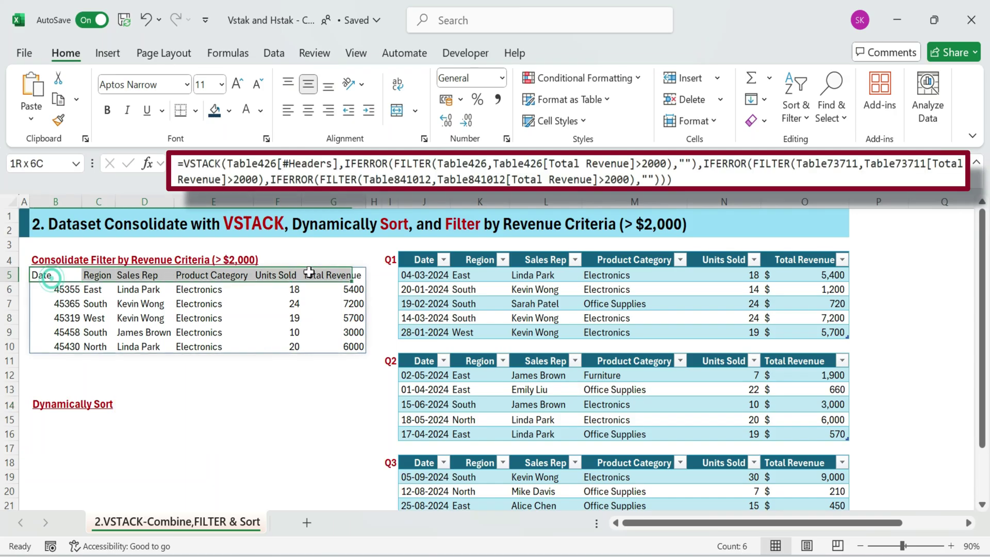
{"action": "left_click", "coordinate": [216, 116]}
{"action": "left_click", "coordinate": [107, 110]}
Format the dates in B6:B10 as Short Date.
{"action": "left_click_drag", "start_coordinate": [66, 290], "coordinate": [67, 346]}
{"action": "left_click", "coordinate": [500, 79]}
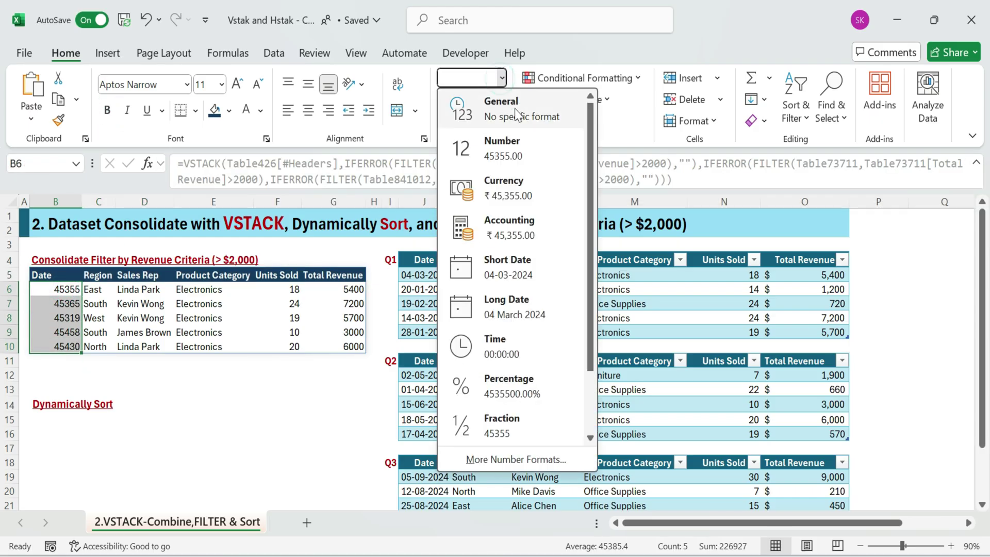
{"action": "left_click", "coordinate": [509, 279]}
{"action": "left_click", "coordinate": [249, 401]}
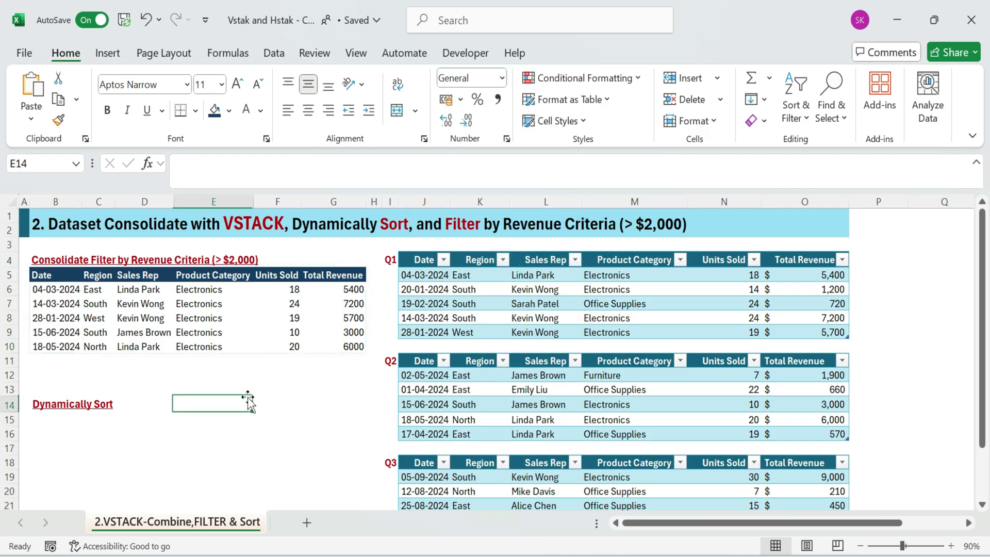
Check Total Revenue values G6:G10 against the Q1 table and reselect B5.
{"action": "left_click_drag", "start_coordinate": [350, 293], "coordinate": [354, 343]}
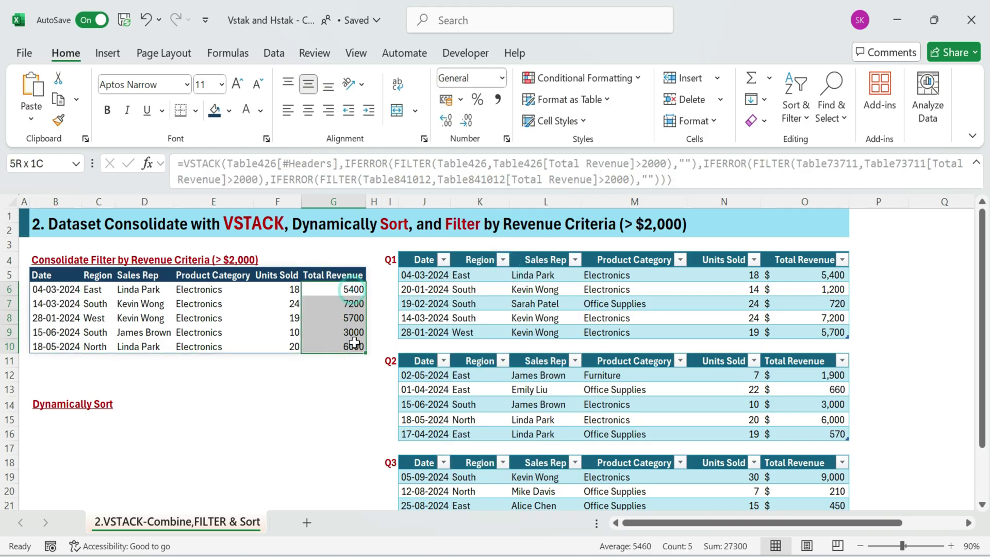
{"action": "left_click", "coordinate": [353, 361]}
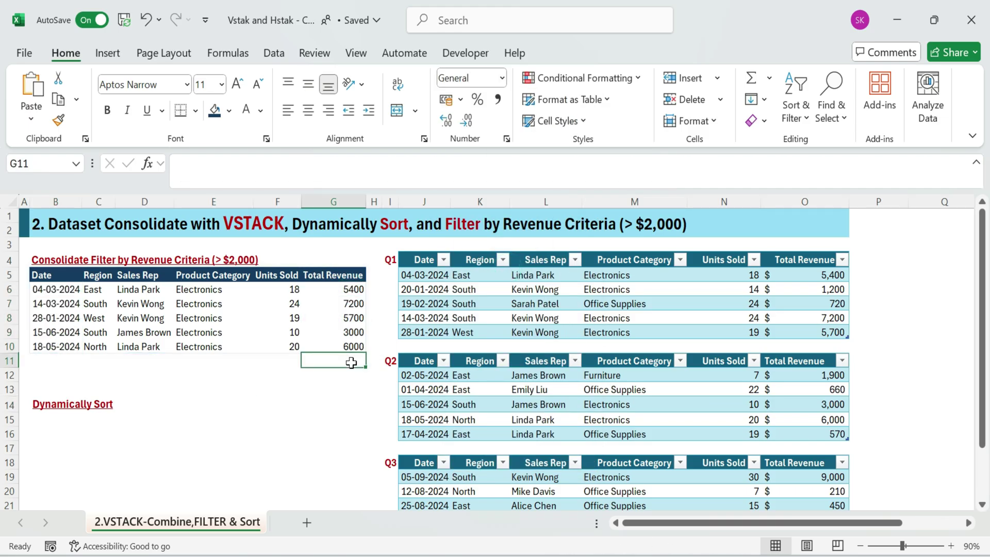
{"action": "left_click", "coordinate": [835, 307]}
{"action": "left_click", "coordinate": [67, 404]}
{"action": "left_click", "coordinate": [51, 275]}
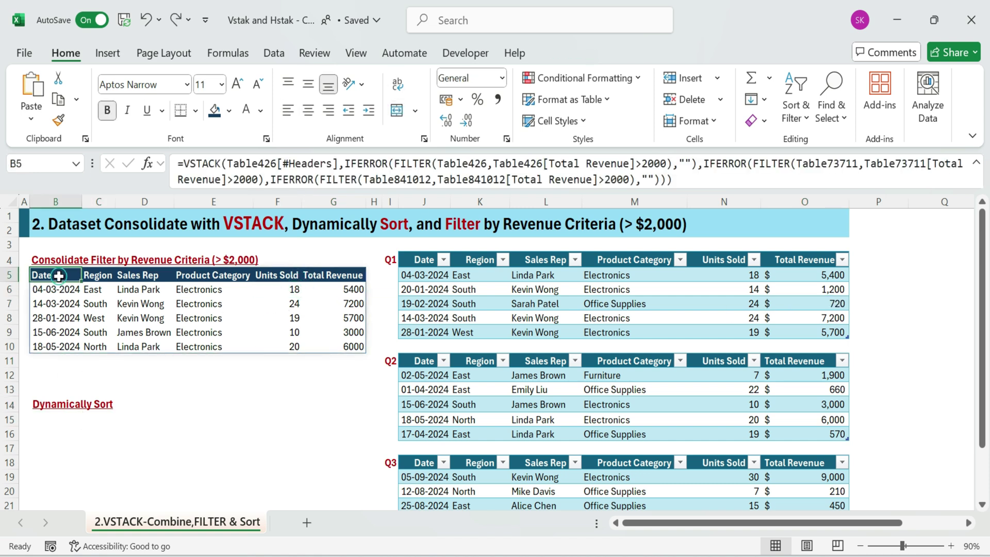
Copy B5's consolidation formula and paste it into B15 under Dynamically Sort.
{"action": "left_click_drag", "start_coordinate": [673, 179], "coordinate": [178, 163]}
{"action": "key", "text": "Return"}
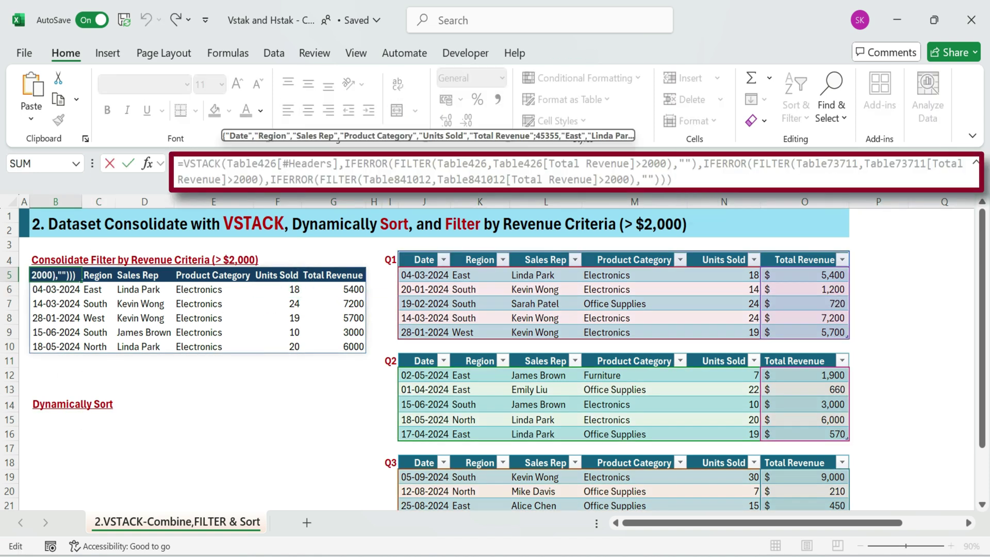
{"action": "left_click", "coordinate": [52, 419]}
{"action": "double_click", "coordinate": [52, 419]}
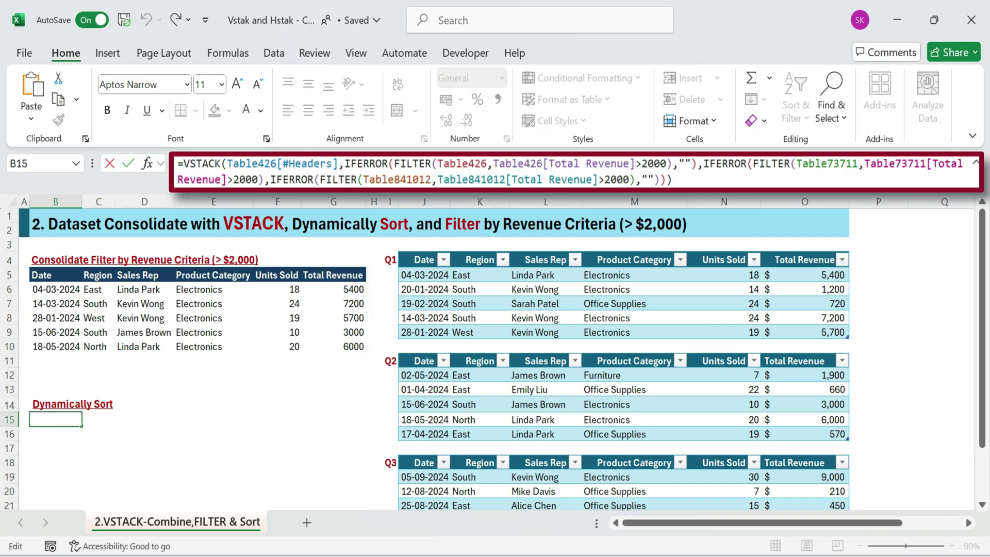
{"action": "key", "text": "ctrl+v"}
Wrap the data part in SORT(VSTACK(...),6,1) to sort ascending by Total Revenue.
{"action": "left_click", "coordinate": [342, 163]}
{"action": "type", "text": "sr"}
{"action": "key", "text": "BackSpace"}
{"action": "type", "text": "o"}
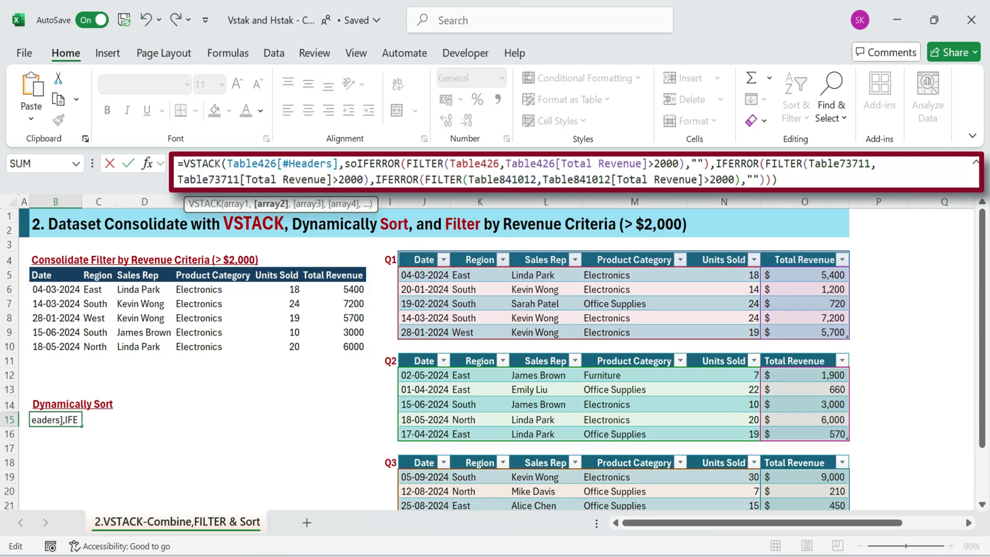
{"action": "key", "text": "Tab"}
{"action": "type", "text": "vs"}
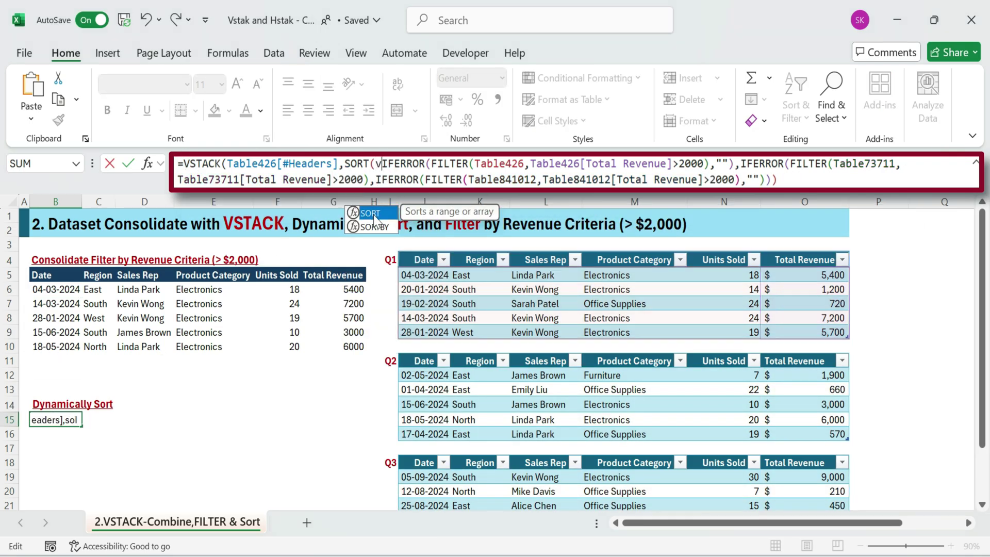
{"action": "key", "text": "Tab"}
{"action": "key", "text": "End"}
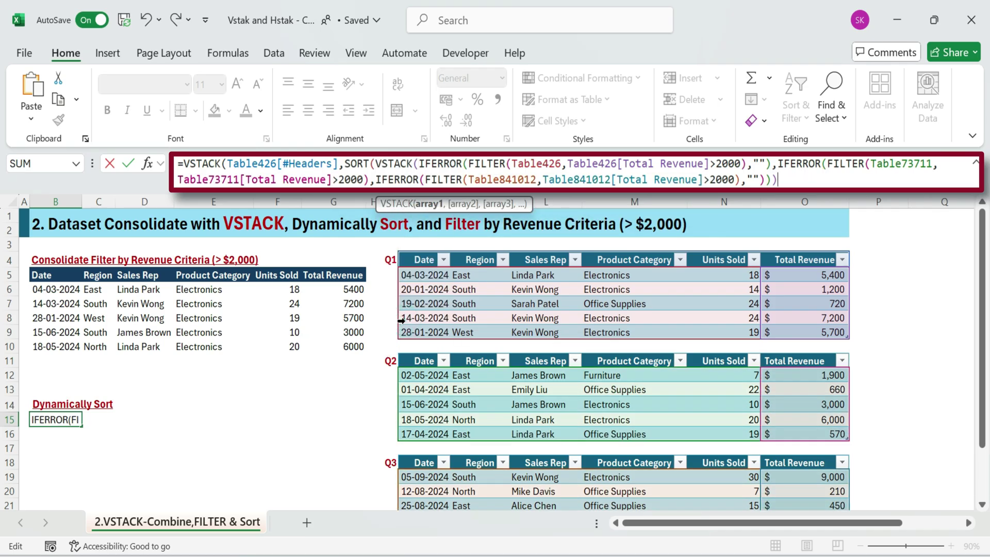
{"action": "type", "text": ",1"}
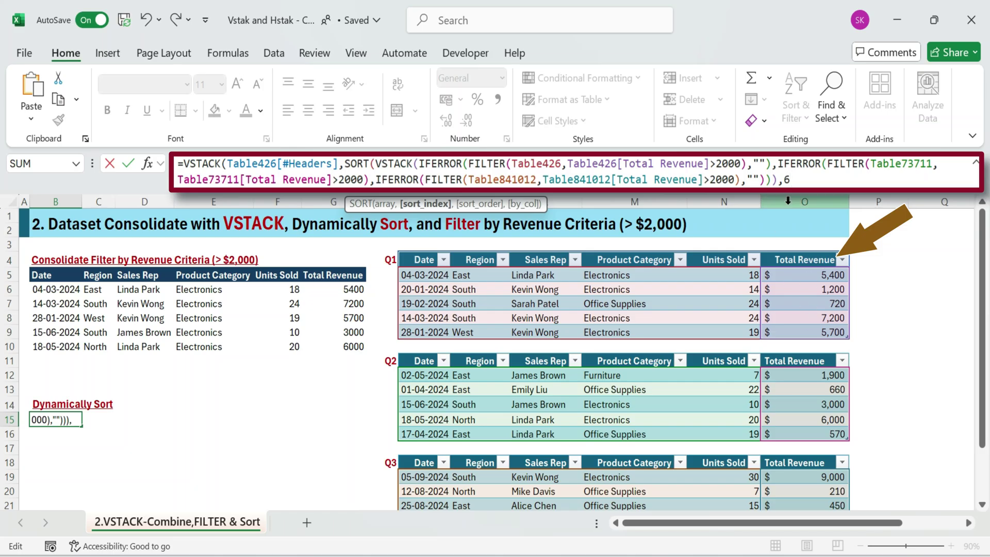
{"action": "type", "text": "))"}
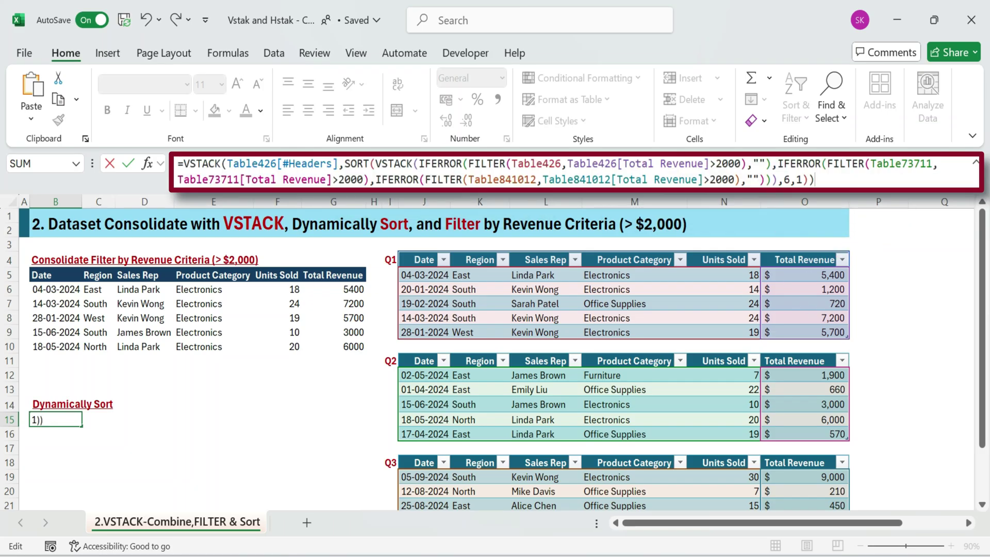
{"action": "key", "text": "Return"}
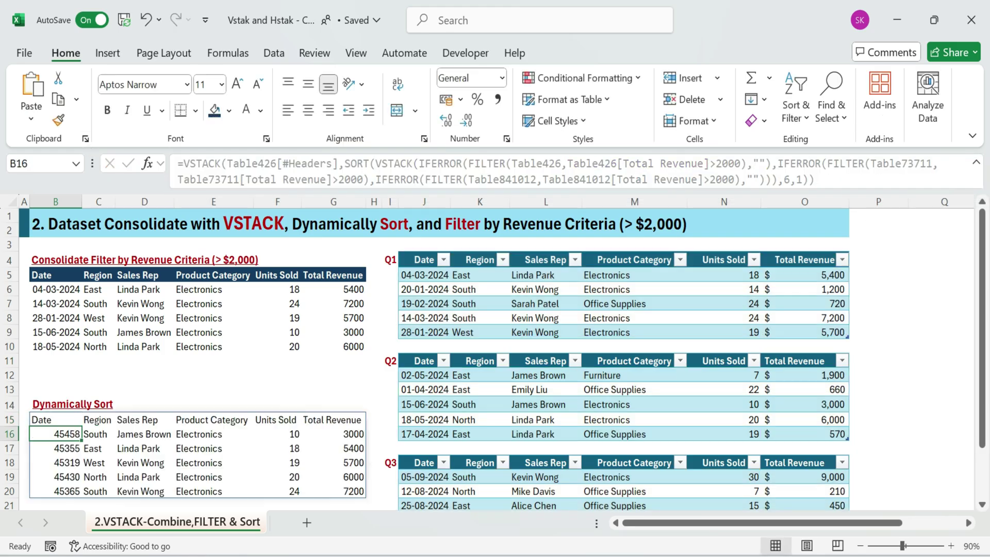
Verify the sorted Total Revenue and Units Sold values in the new table.
{"action": "left_click_drag", "start_coordinate": [349, 288], "coordinate": [350, 346]}
{"action": "left_click", "coordinate": [348, 434]}
{"action": "left_click", "coordinate": [353, 448]}
{"action": "left_click", "coordinate": [356, 463]}
{"action": "left_click", "coordinate": [355, 477]}
{"action": "left_click", "coordinate": [354, 491]}
{"action": "left_click", "coordinate": [298, 448]}
{"action": "left_click", "coordinate": [296, 491]}
Give header row B15:G15 a dark fill with bold white text.
{"action": "left_click_drag", "start_coordinate": [52, 421], "coordinate": [340, 419]}
{"action": "left_click", "coordinate": [215, 110]}
{"action": "left_click", "coordinate": [246, 110]}
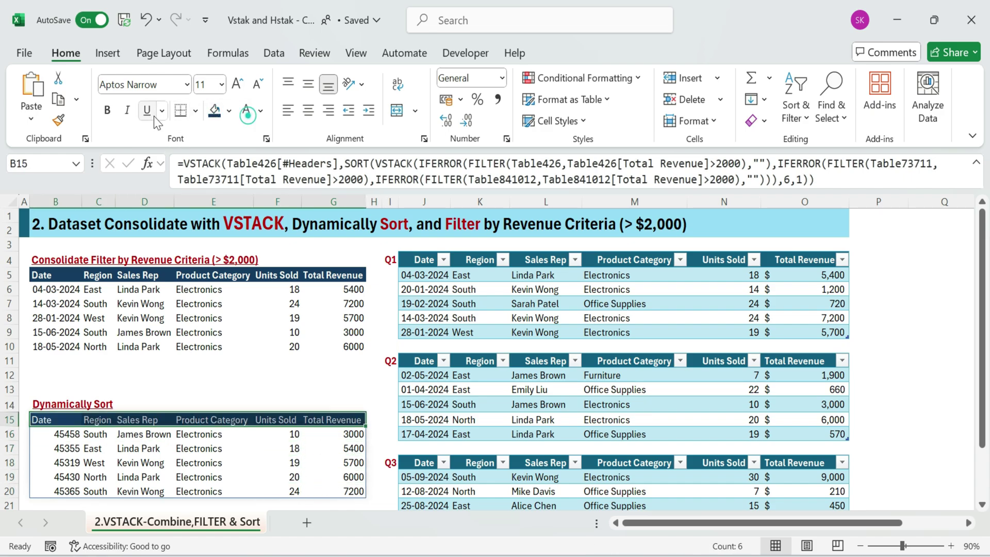
{"action": "left_click", "coordinate": [108, 110]}
Format the sorted table's dates B16:B20 as Short Date.
{"action": "left_click_drag", "start_coordinate": [57, 434], "coordinate": [64, 488]}
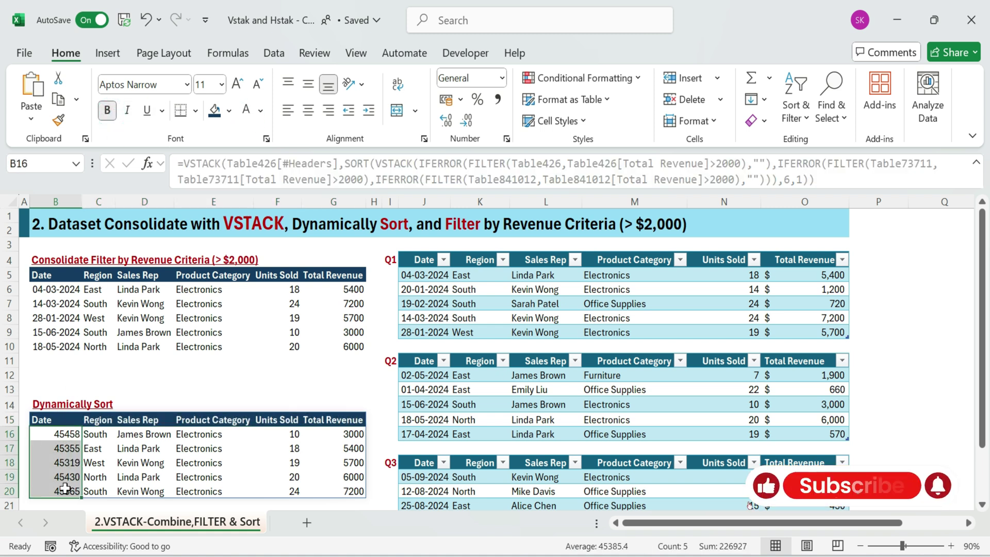
{"action": "left_click", "coordinate": [462, 99]}
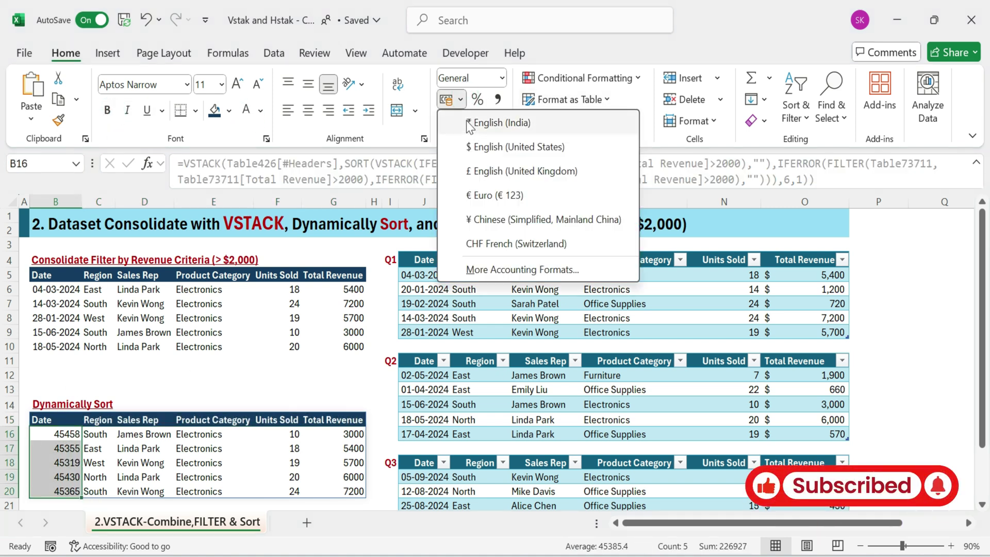
{"action": "left_click", "coordinate": [501, 78]}
{"action": "left_click", "coordinate": [497, 278]}
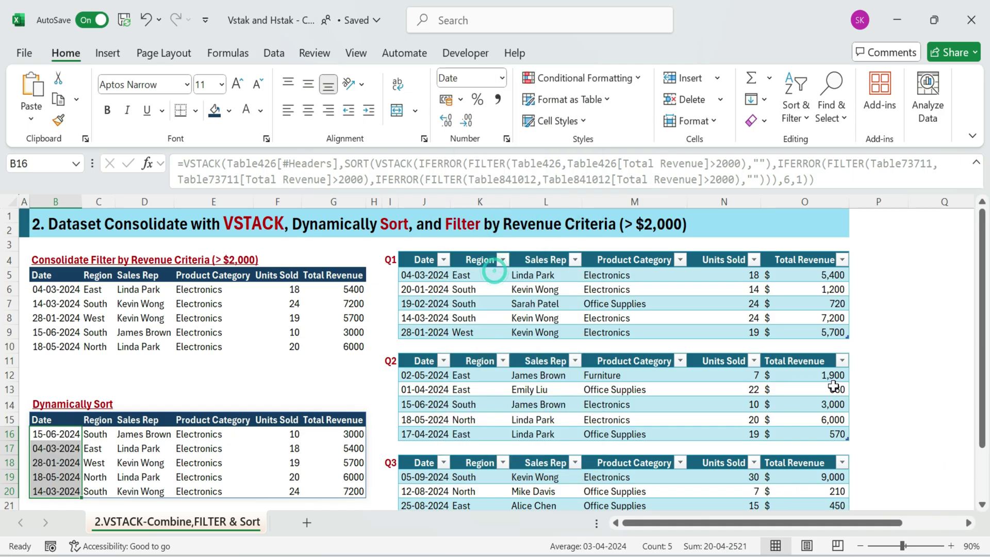
{"action": "left_click", "coordinate": [877, 347]}
{"action": "scroll", "coordinate": [448, 402], "scroll_direction": "down", "scroll_amount": 1}
{"action": "left_click", "coordinate": [48, 367]}
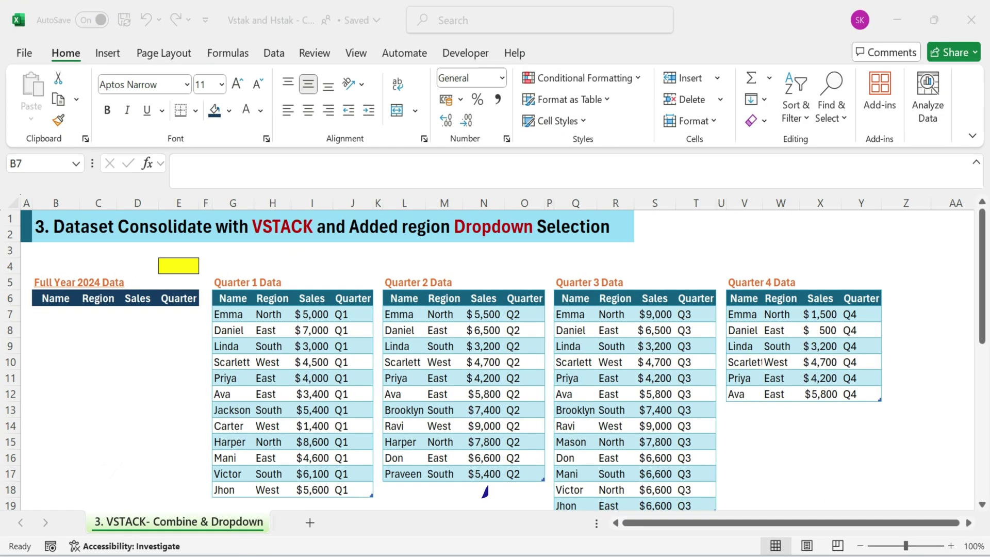
Move to the '3. VSTACK- Combine & Dropdown' sheet and select the yellow cell E4.
{"action": "left_click", "coordinate": [467, 256]}
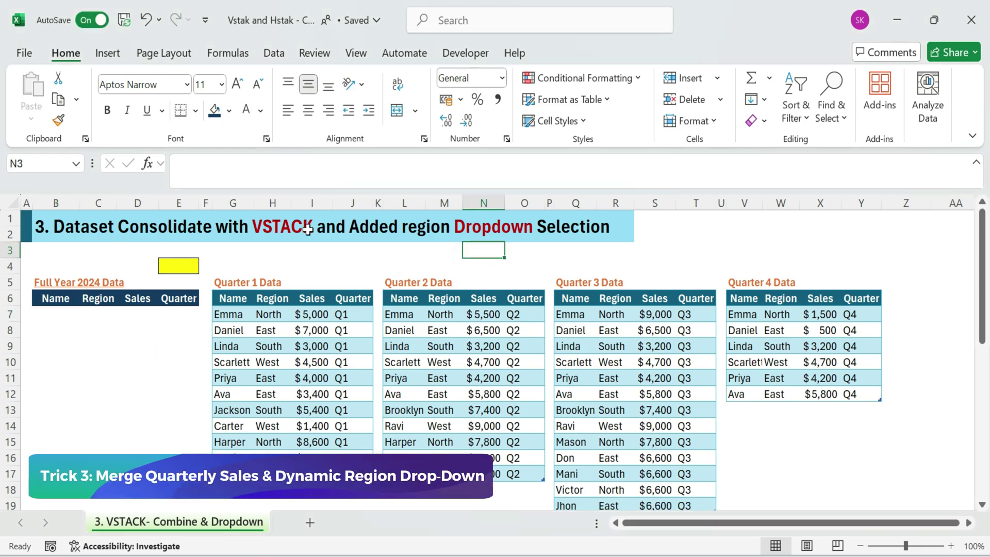
{"action": "left_click", "coordinate": [136, 401]}
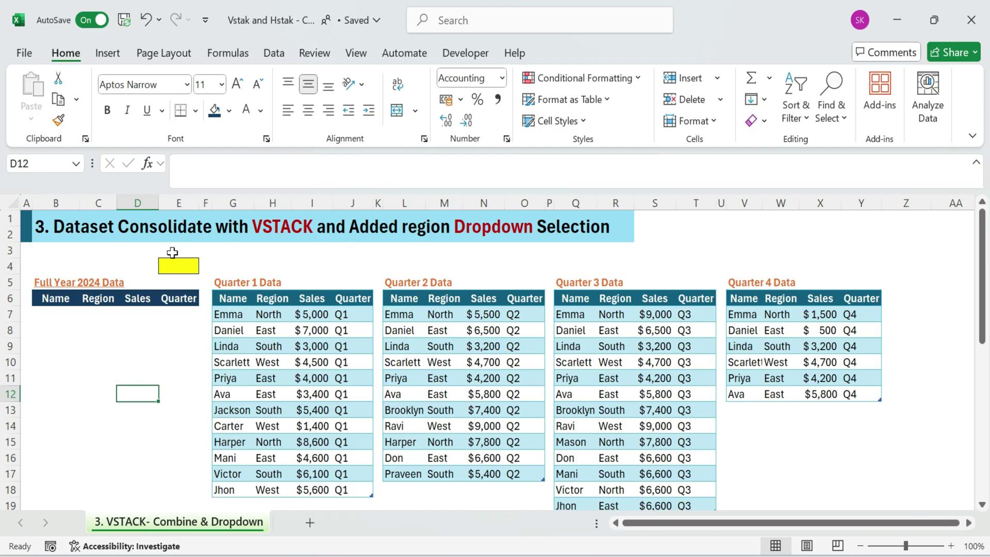
{"action": "left_click", "coordinate": [172, 261]}
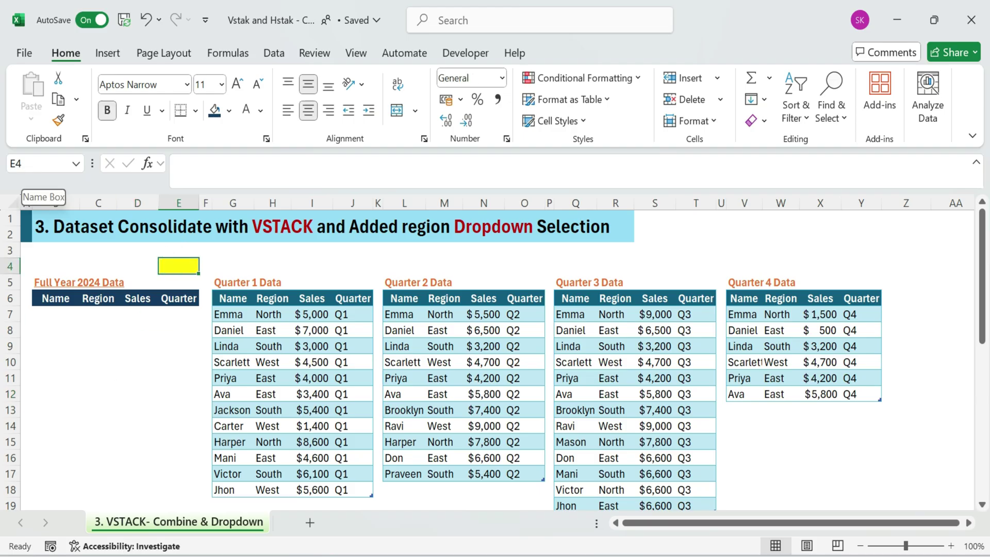
Add List data validation to E4 with source North,East,South,West.
{"action": "left_click", "coordinate": [269, 54]}
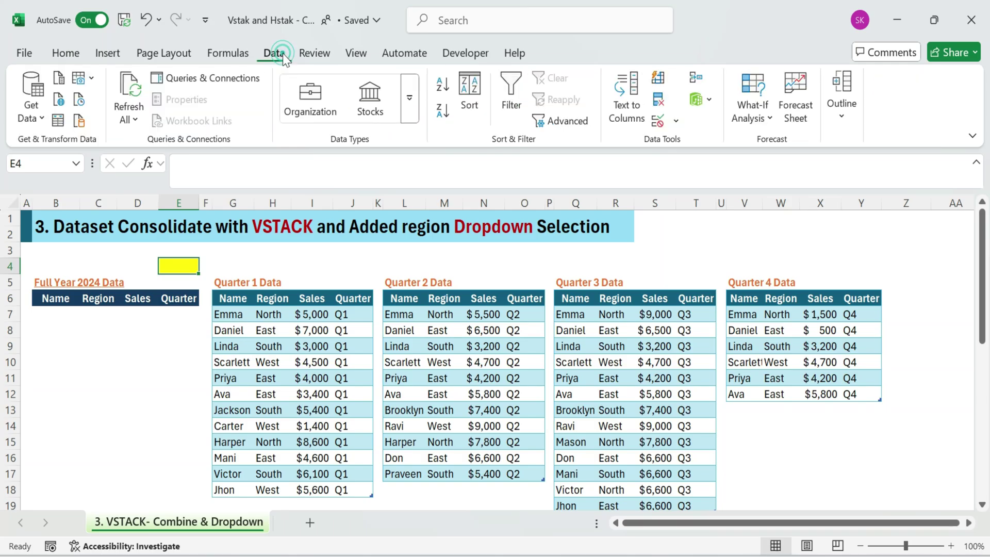
{"action": "left_click", "coordinate": [667, 125]}
{"action": "left_click", "coordinate": [675, 267]}
{"action": "left_click", "coordinate": [619, 315]}
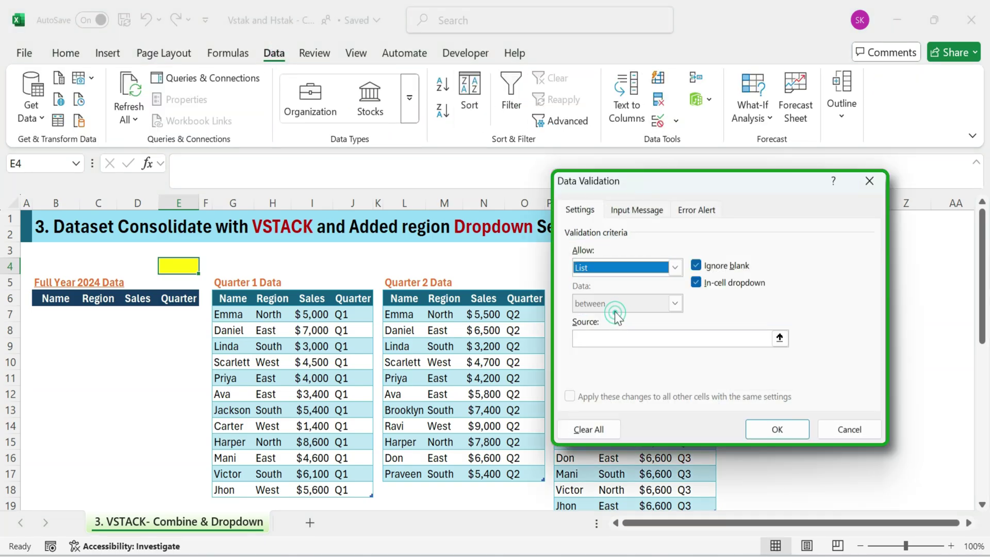
{"action": "left_click", "coordinate": [605, 333]}
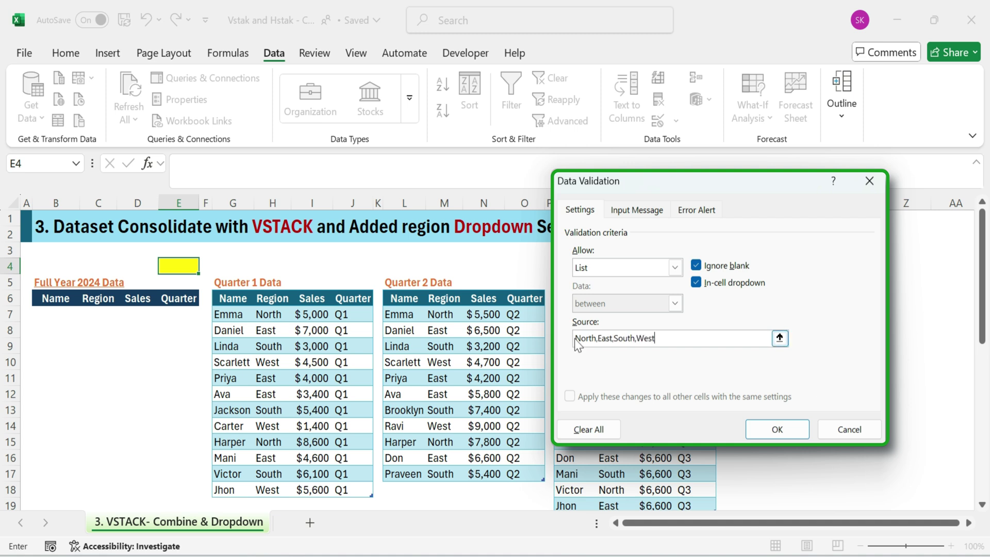
{"action": "double_click", "coordinate": [593, 338]}
{"action": "left_click", "coordinate": [593, 338]}
{"action": "left_click", "coordinate": [777, 432]}
Choose North from E4's region drop-down and select B7.
{"action": "left_click", "coordinate": [206, 266]}
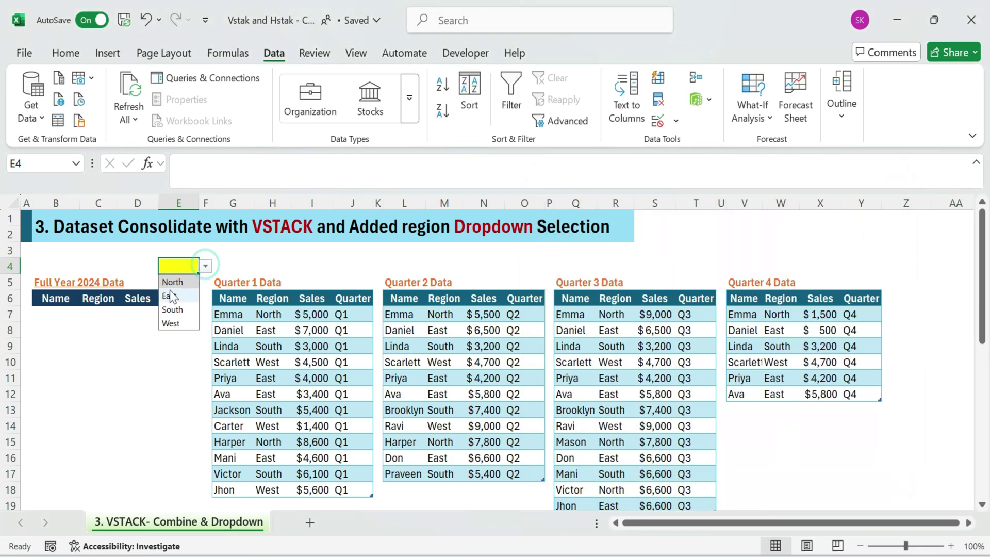
{"action": "left_click", "coordinate": [176, 281]}
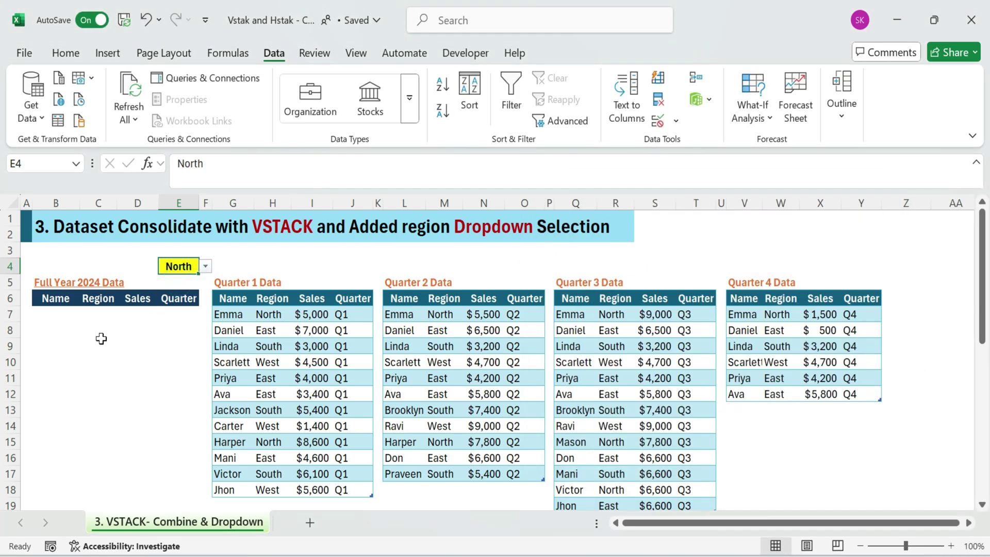
{"action": "left_click", "coordinate": [98, 330]}
{"action": "left_click", "coordinate": [54, 315]}
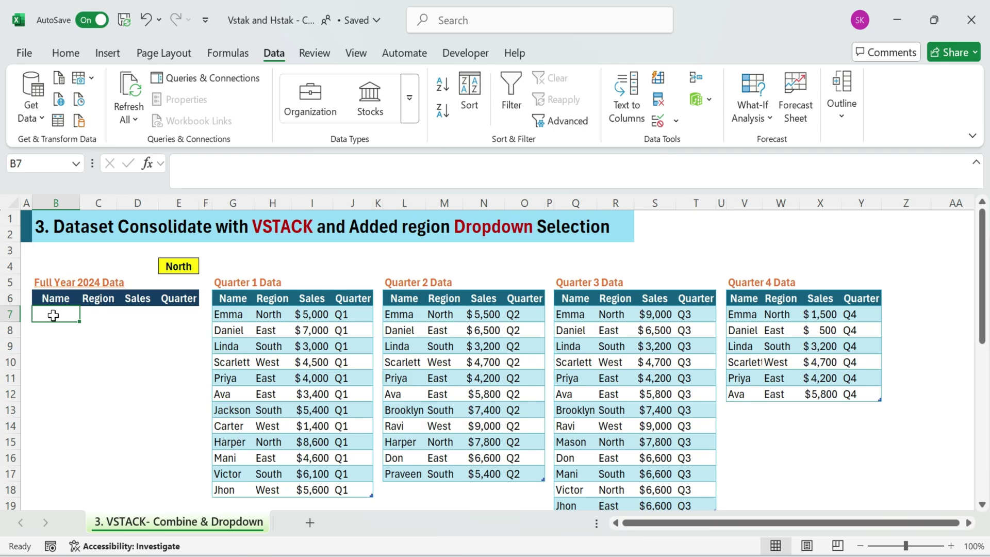
In B7, start =FILTER(VSTACK( with the Quarter 1 table as the first range.
{"action": "type", "text": "="}
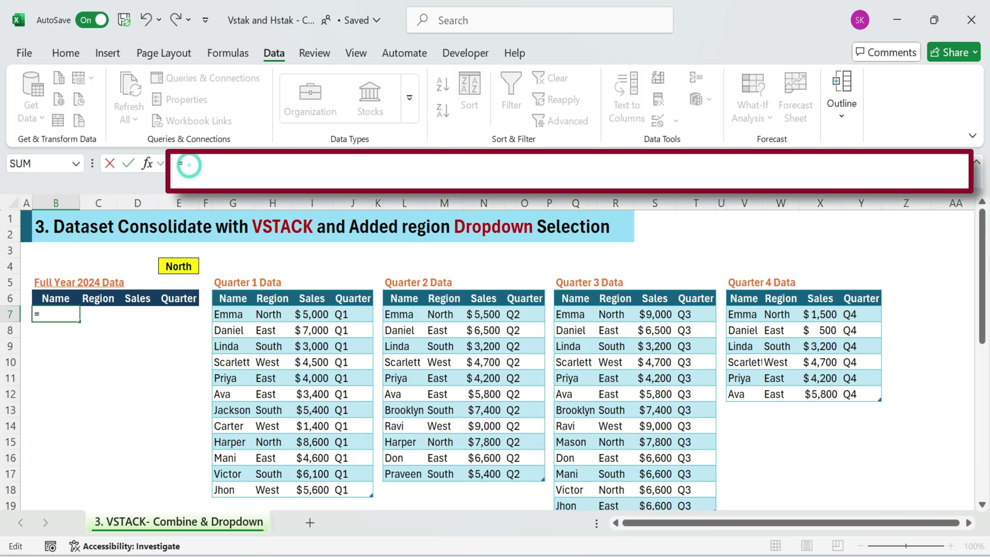
{"action": "type", "text": "fil"}
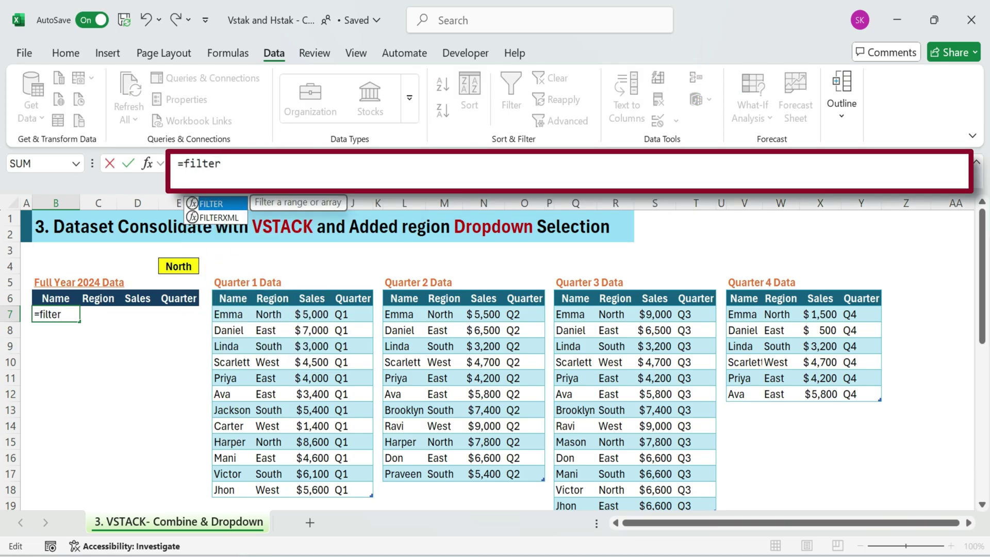
{"action": "type", "text": "ter"}
{"action": "double_click", "coordinate": [212, 203]}
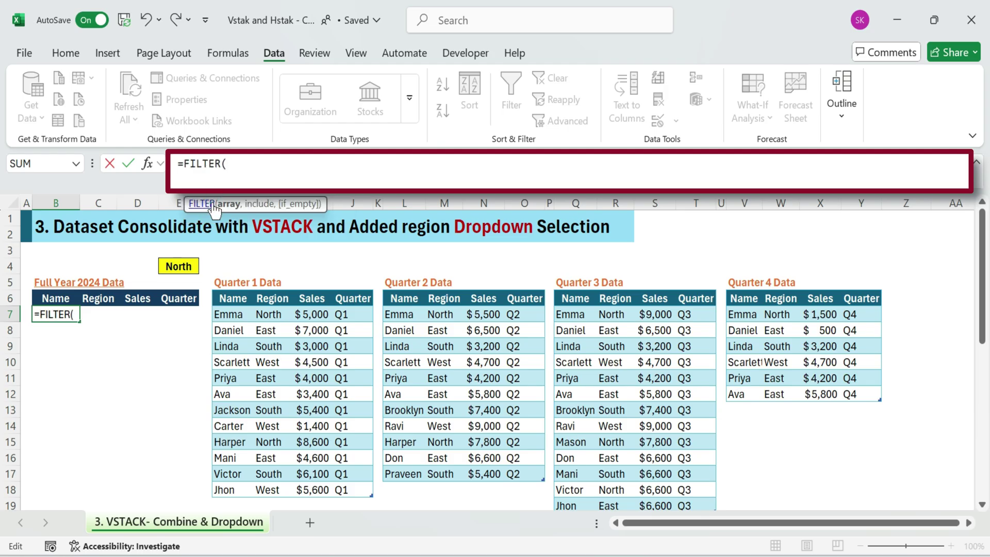
{"action": "type", "text": "v"}
{"action": "double_click", "coordinate": [264, 326]}
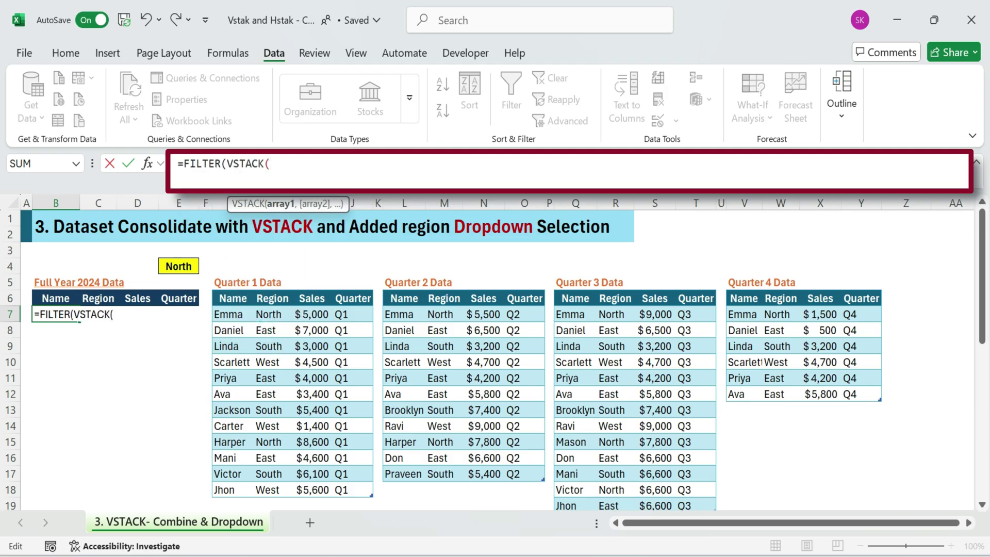
{"action": "left_click_drag", "start_coordinate": [235, 313], "coordinate": [361, 492]}
{"action": "type", "text": ","}
Add the Quarter 2, 3 and 4 tables to the stack and close the VSTACK.
{"action": "left_click_drag", "start_coordinate": [404, 315], "coordinate": [517, 473]}
{"action": "type", "text": ","}
{"action": "left_click_drag", "start_coordinate": [570, 313], "coordinate": [688, 473]}
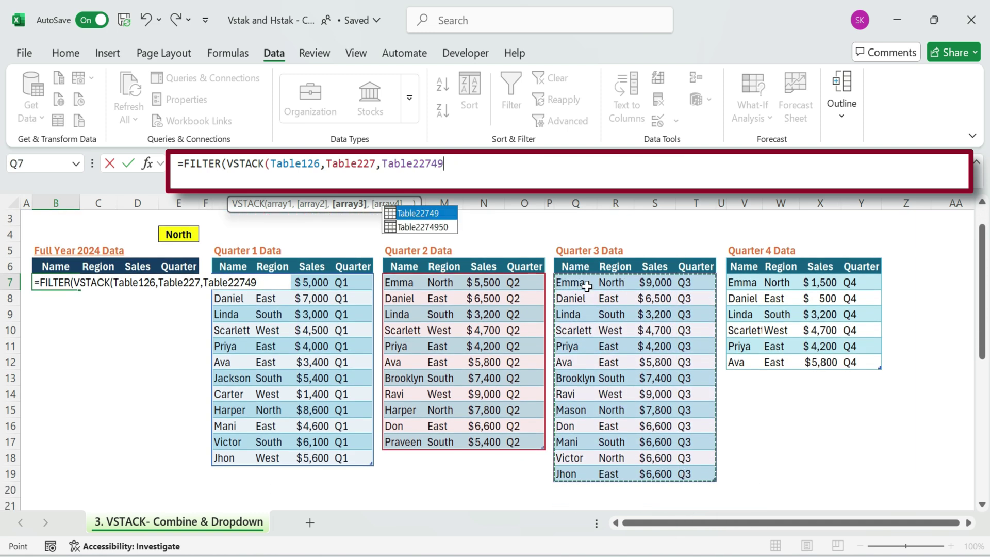
{"action": "type", "text": ","}
{"action": "left_click_drag", "start_coordinate": [743, 282], "coordinate": [857, 356]}
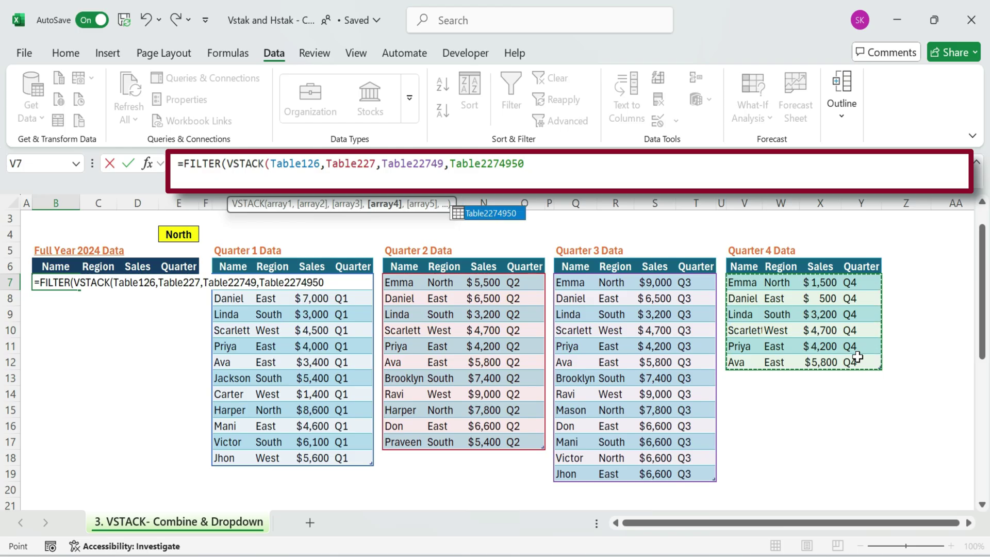
{"action": "type", "text": "),"}
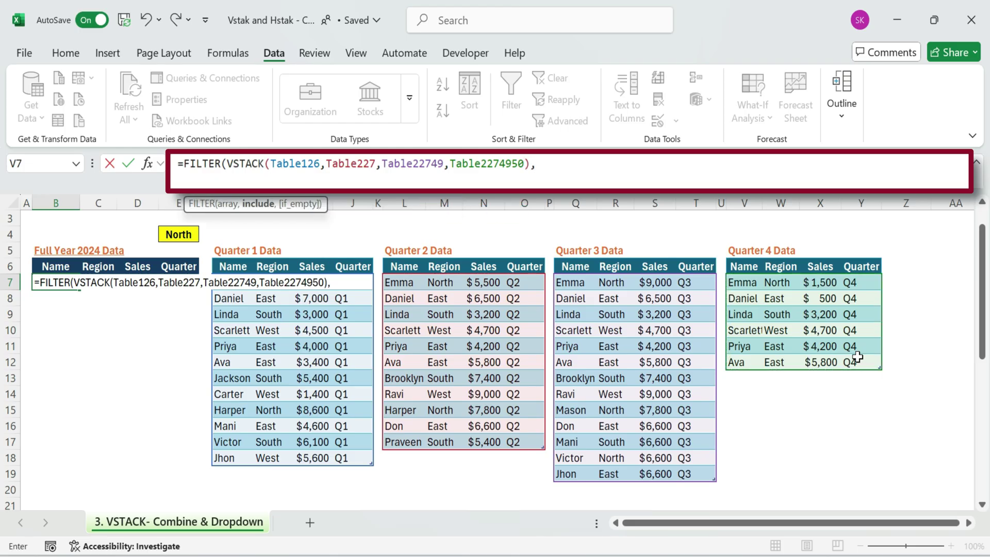
{"action": "type", "text": "v"}
Start a second VSTACK stacking the Quarter 1 and Quarter 2 Region columns.
{"action": "double_click", "coordinate": [567, 322]}
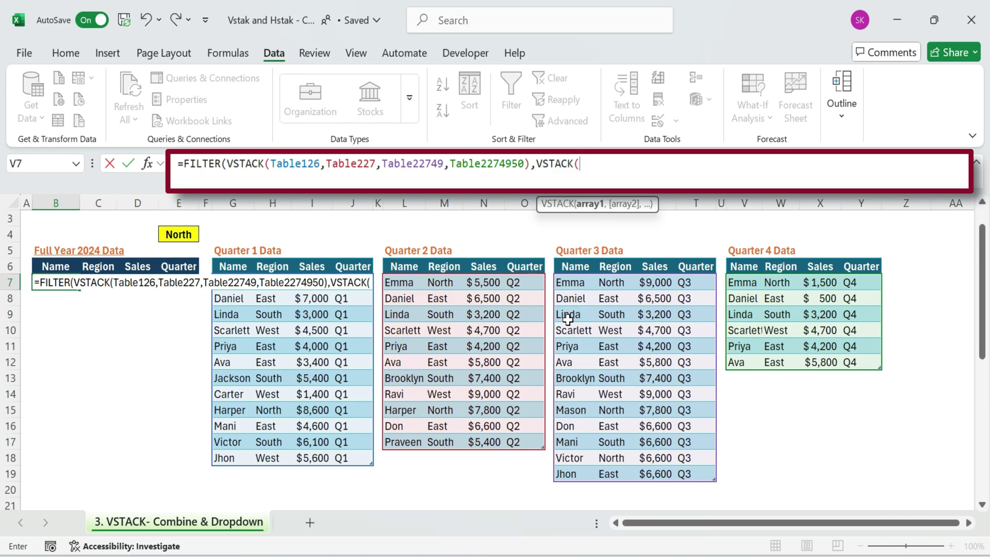
{"action": "left_click", "coordinate": [282, 266]}
{"action": "left_click", "coordinate": [281, 280]}
{"action": "left_click", "coordinate": [287, 290]}
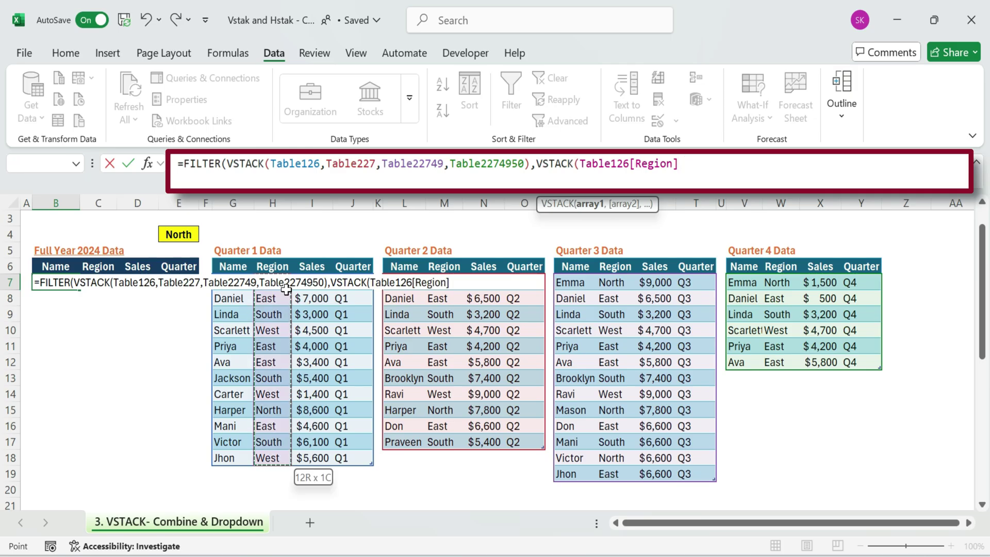
{"action": "type", "text": ","}
{"action": "left_click", "coordinate": [450, 266]}
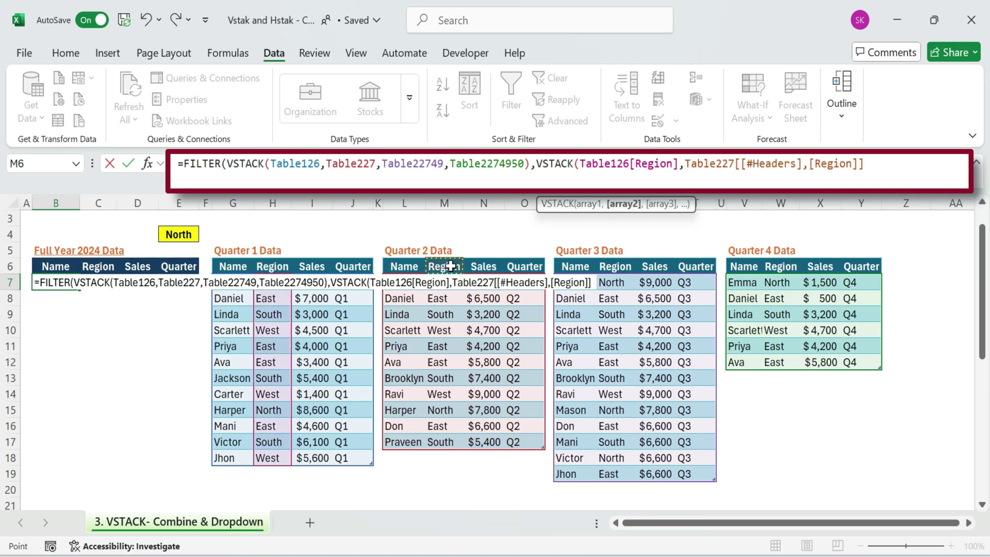
{"action": "left_click", "coordinate": [449, 281]}
{"action": "left_click", "coordinate": [450, 266]}
{"action": "type", "text": ","}
Add the Quarter 3 and 4 Region columns, match them to E4, and commit the FILTER formula.
{"action": "left_click", "coordinate": [632, 287]}
{"action": "left_click", "coordinate": [615, 266]}
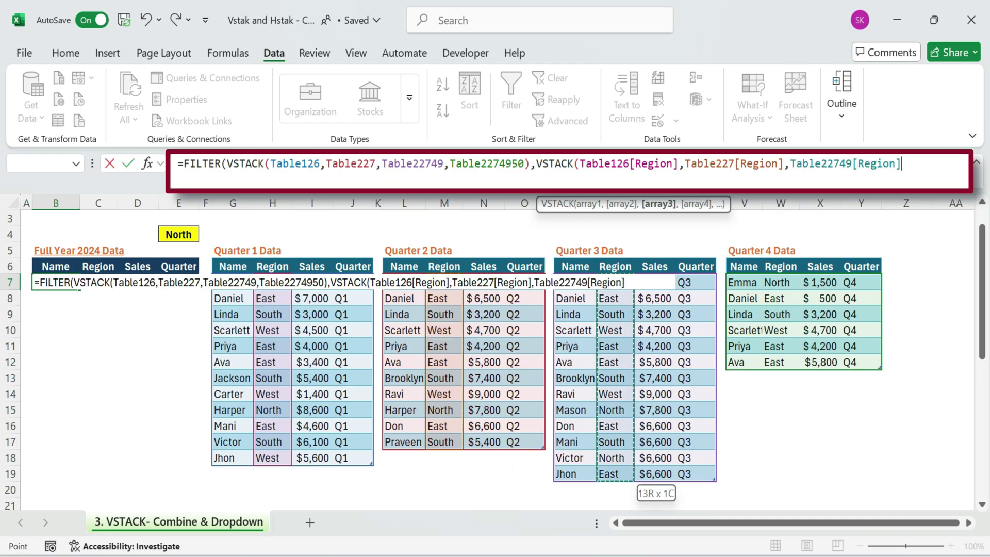
{"action": "type", "text": ","}
{"action": "left_click_drag", "start_coordinate": [777, 282], "coordinate": [776, 361]}
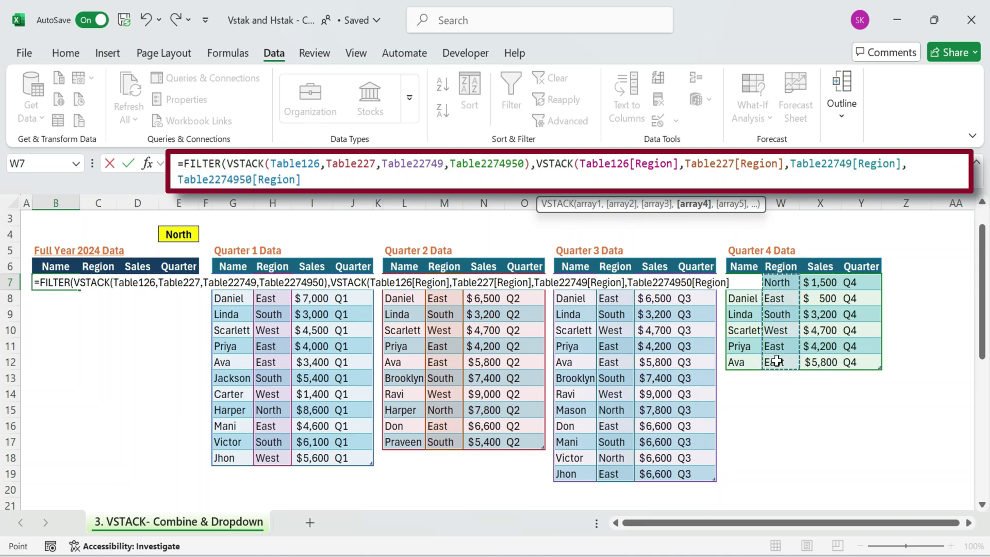
{"action": "type", "text": ")"}
{"action": "type", "text": "="}
{"action": "left_click", "coordinate": [178, 235]}
{"action": "type", "text": ")"}
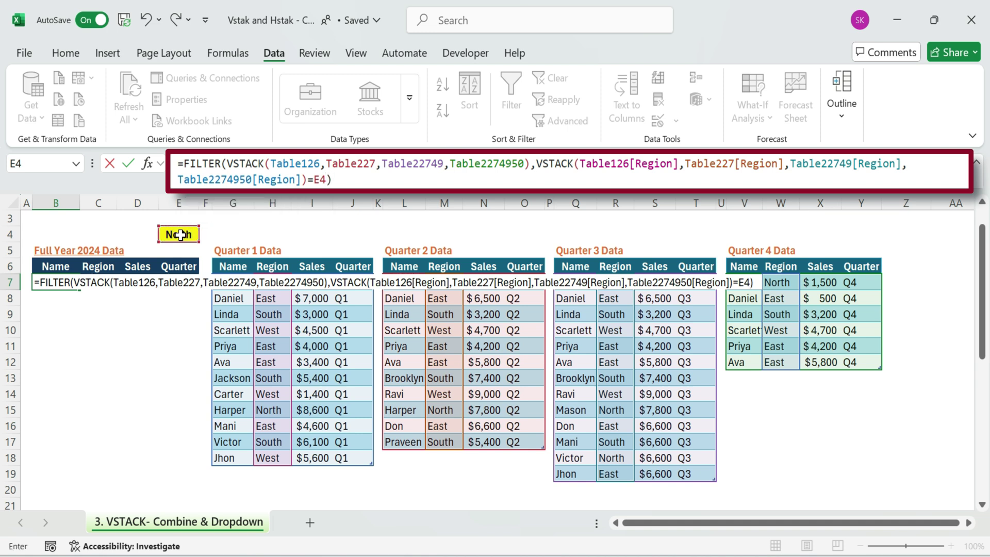
{"action": "key", "text": "Return"}
Inspect the Quarter values in the spilled North-region results.
{"action": "left_click", "coordinate": [94, 455]}
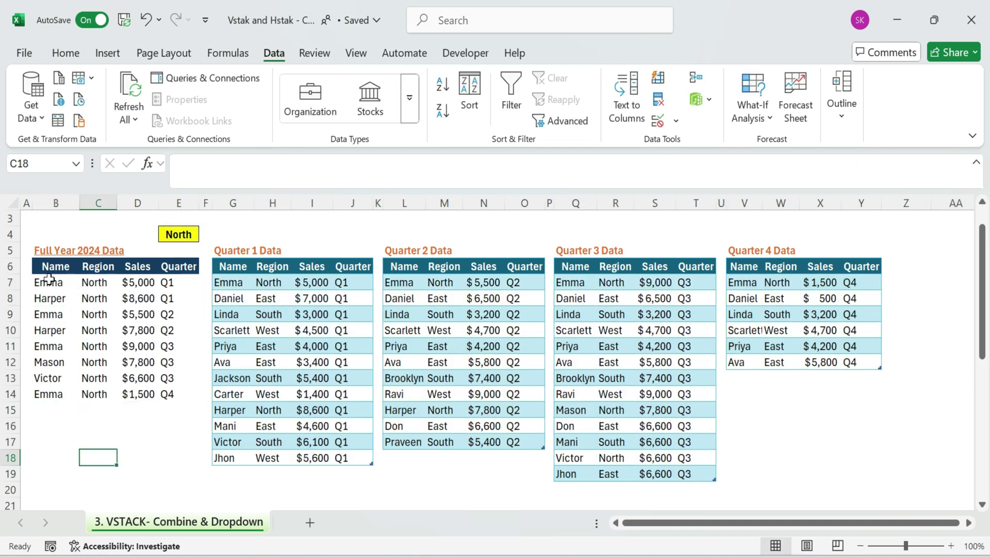
{"action": "left_click_drag", "start_coordinate": [170, 313], "coordinate": [166, 364]}
{"action": "left_click", "coordinate": [188, 394]}
{"action": "left_click", "coordinate": [81, 453]}
Switch E4's region to East and check the Region values in the results.
{"action": "left_click", "coordinate": [187, 235]}
{"action": "left_click", "coordinate": [205, 235]}
{"action": "left_click", "coordinate": [171, 277]}
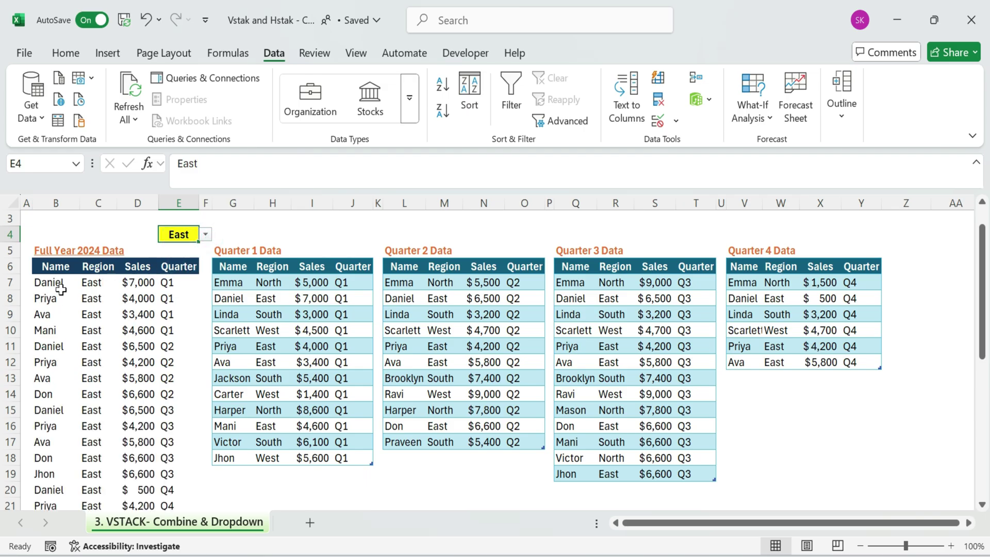
{"action": "left_click_drag", "start_coordinate": [92, 285], "coordinate": [92, 507]}
Switch the region to West, then South, and check the Region and Quarter values.
{"action": "left_click", "coordinate": [192, 235]}
{"action": "left_click", "coordinate": [205, 235]}
{"action": "left_click", "coordinate": [173, 291]}
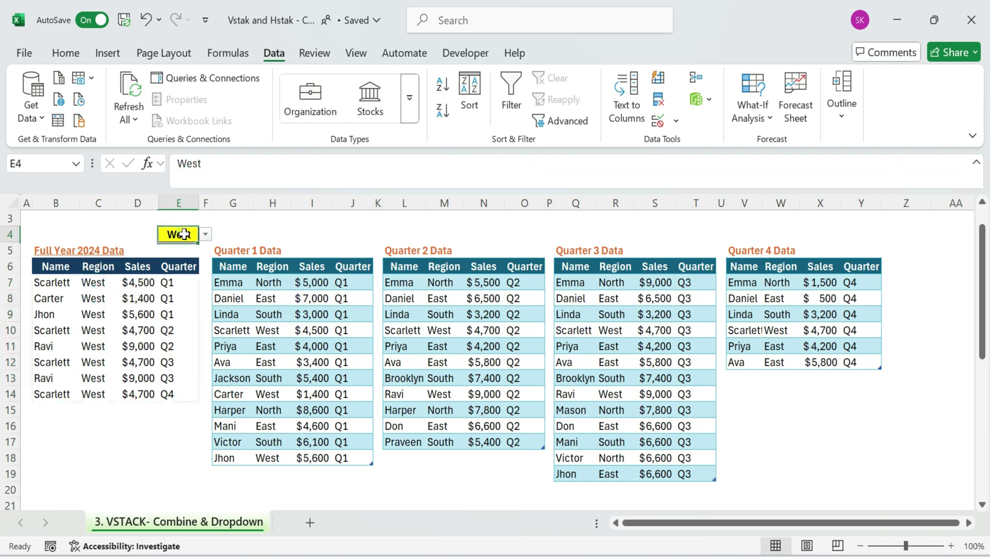
{"action": "left_click", "coordinate": [187, 277]}
{"action": "left_click_drag", "start_coordinate": [98, 282], "coordinate": [93, 426]}
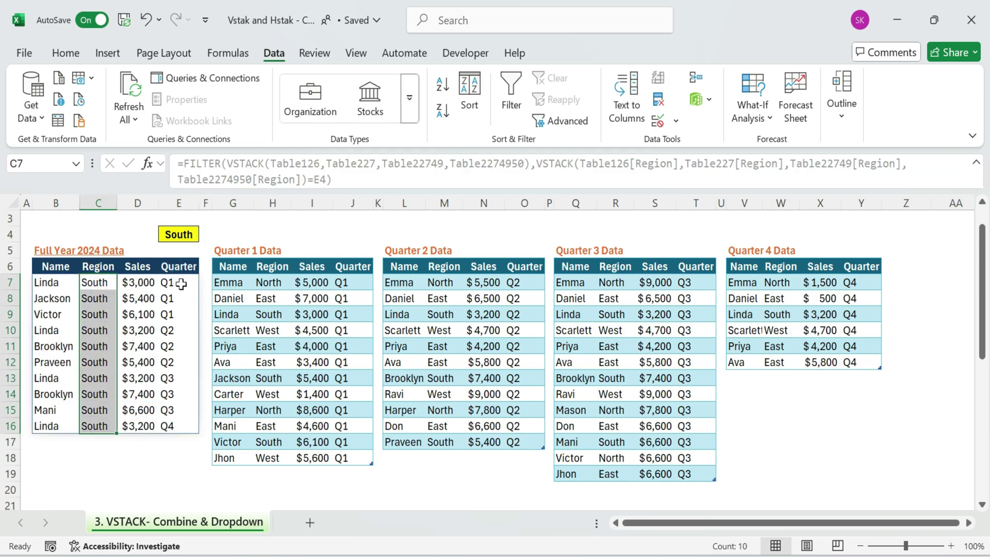
{"action": "left_click_drag", "start_coordinate": [181, 283], "coordinate": [170, 422]}
{"action": "left_click", "coordinate": [441, 459]}
Scroll up and take in the whole report area.
{"action": "scroll", "coordinate": [487, 435], "scroll_direction": "up", "scroll_amount": 1}
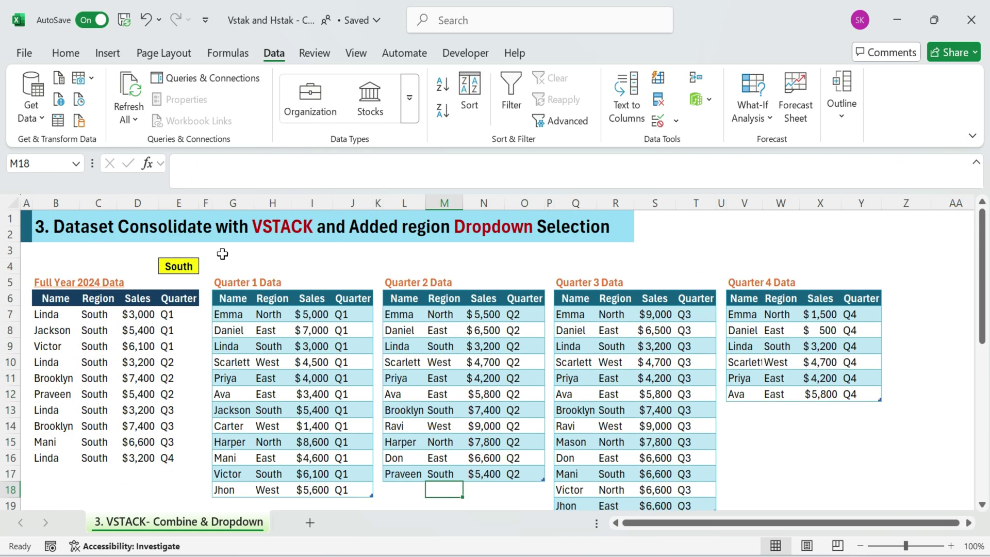
{"action": "left_click", "coordinate": [24, 215]}
{"action": "left_click_drag", "start_coordinate": [23, 215], "coordinate": [836, 490]}
{"action": "left_click", "coordinate": [915, 458]}
Cycle E4 through East, North and South, finishing on West.
{"action": "left_click", "coordinate": [179, 266]}
{"action": "left_click", "coordinate": [206, 266]}
{"action": "left_click", "coordinate": [171, 295]}
{"action": "left_click", "coordinate": [206, 267]}
{"action": "left_click", "coordinate": [172, 282]}
{"action": "left_click", "coordinate": [205, 267]}
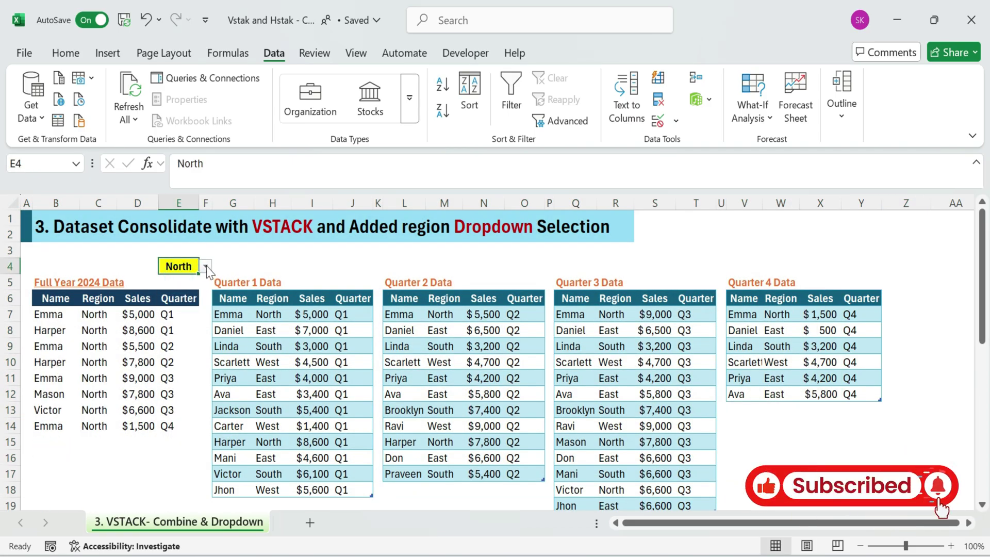
{"action": "left_click", "coordinate": [183, 308]}
{"action": "left_click", "coordinate": [205, 266]}
{"action": "left_click", "coordinate": [171, 322]}
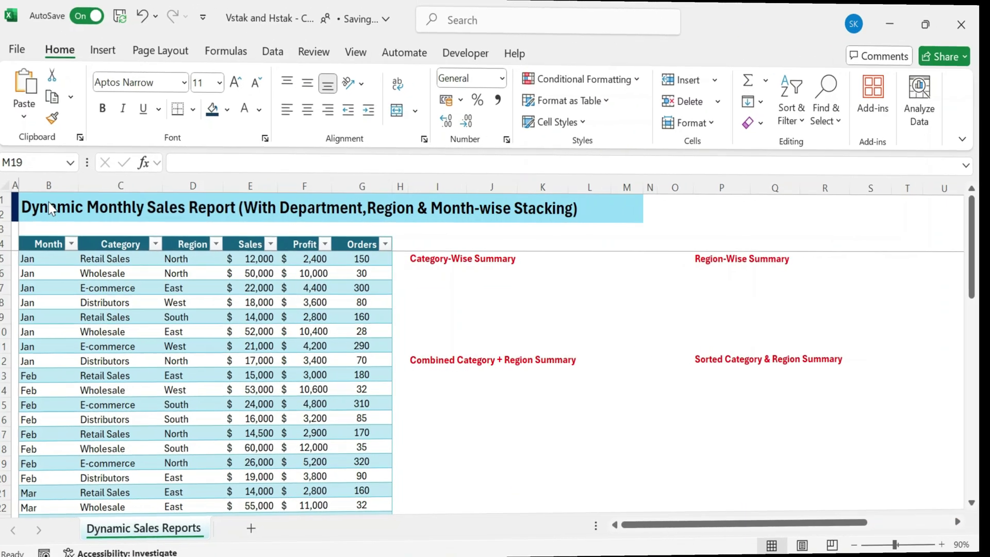
Review the report title and the sales data table's columns and values.
{"action": "left_click", "coordinate": [50, 208]}
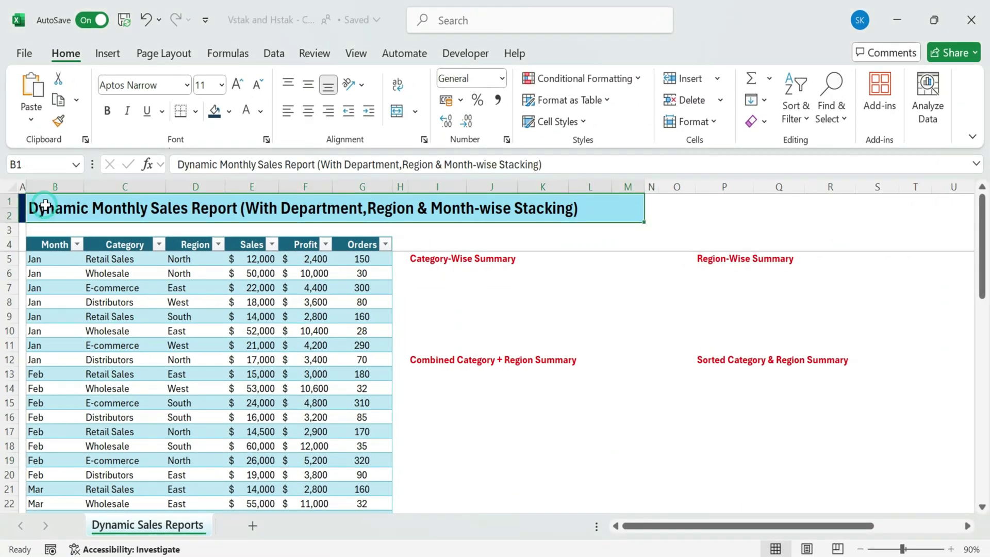
{"action": "left_click", "coordinate": [307, 259]}
{"action": "left_click_drag", "start_coordinate": [49, 247], "coordinate": [391, 508]}
{"action": "left_click", "coordinate": [268, 345]}
{"action": "left_click", "coordinate": [195, 245]}
{"action": "left_click_drag", "start_coordinate": [195, 245], "coordinate": [361, 245]}
{"action": "left_click", "coordinate": [144, 288]}
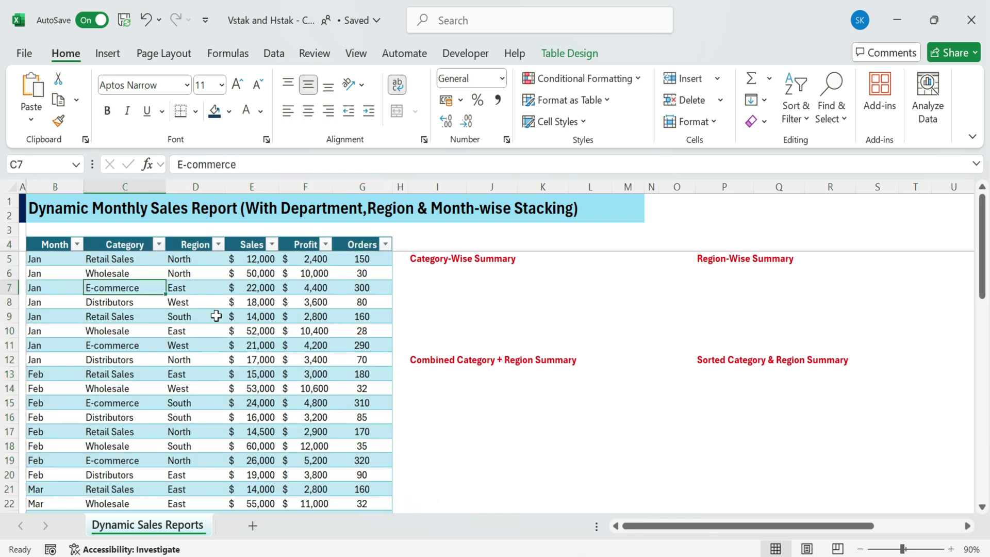
{"action": "scroll", "coordinate": [216, 316], "scroll_direction": "down", "scroll_amount": 9}
{"action": "scroll", "coordinate": [216, 315], "scroll_direction": "up", "scroll_amount": 9}
{"action": "left_click", "coordinate": [401, 273]}
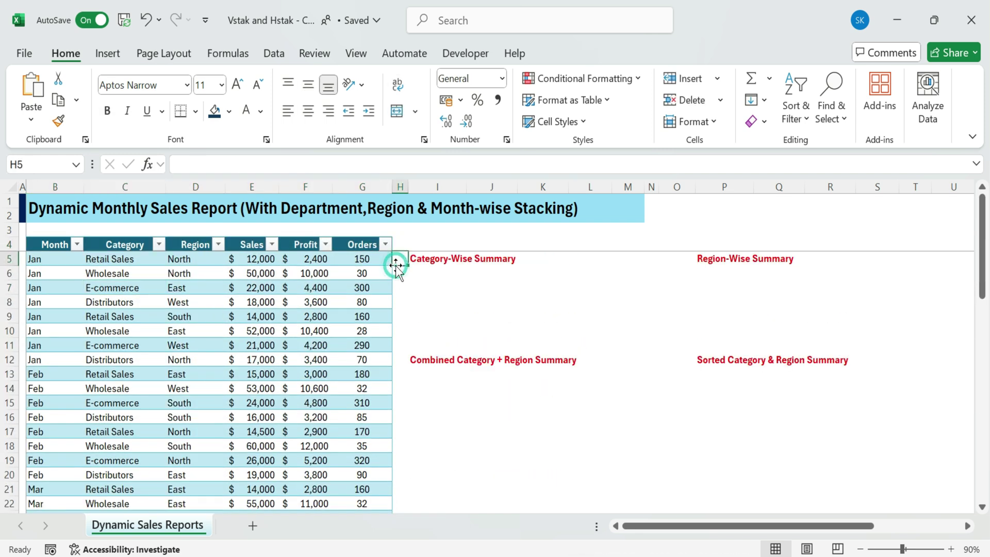
Select I6 under the Category-Wise Summary heading and expand the formula bar.
{"action": "left_click", "coordinate": [435, 269]}
{"action": "left_click", "coordinate": [434, 258]}
{"action": "left_click_drag", "start_coordinate": [139, 243], "coordinate": [155, 376]}
{"action": "left_click", "coordinate": [418, 269]}
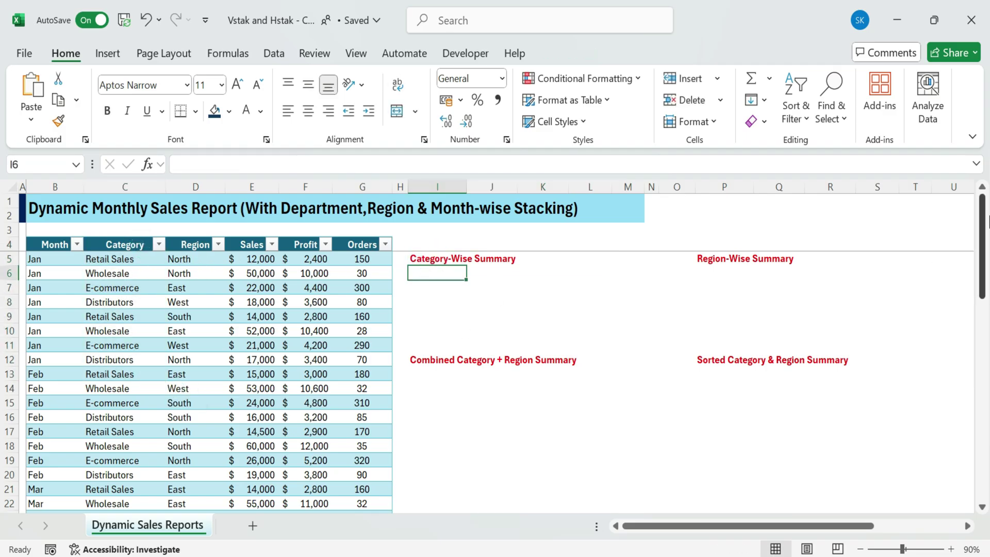
{"action": "left_click", "coordinate": [976, 164]}
Paste the VSTACK/HSTACK/BYROW category summary formula into I6, review it, and commit.
{"action": "left_click", "coordinate": [258, 172]}
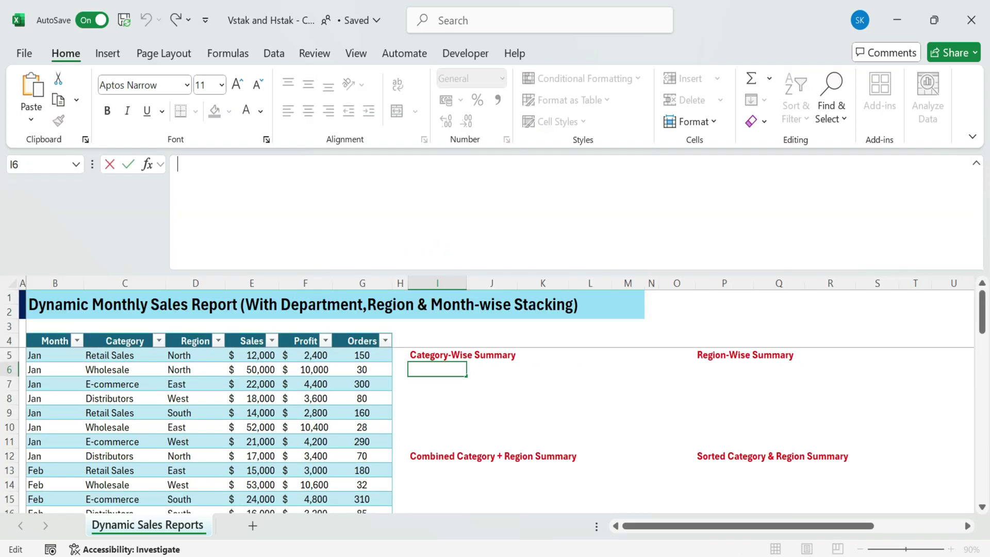
{"action": "type", "text": "=VSTACK({\"Category\",\"Sales\",\"Profit\",\"Orders\"},HSTACK(UNIQUE(C5:C54),BYROW(UNIQUE(C5:C54), LAMBDA(d, SUMIFS(E5:E54, C5:C54, d))),BYROW(UNIQUE(C5:C54), LAMBDA(d, SUMIFS(F5:F54, C5:C54, d))),   BYROW(UNIQUE(C5:C54), LAMBDA(d, SUMIFS(G5:G54, C5:C54, d))) ))"}
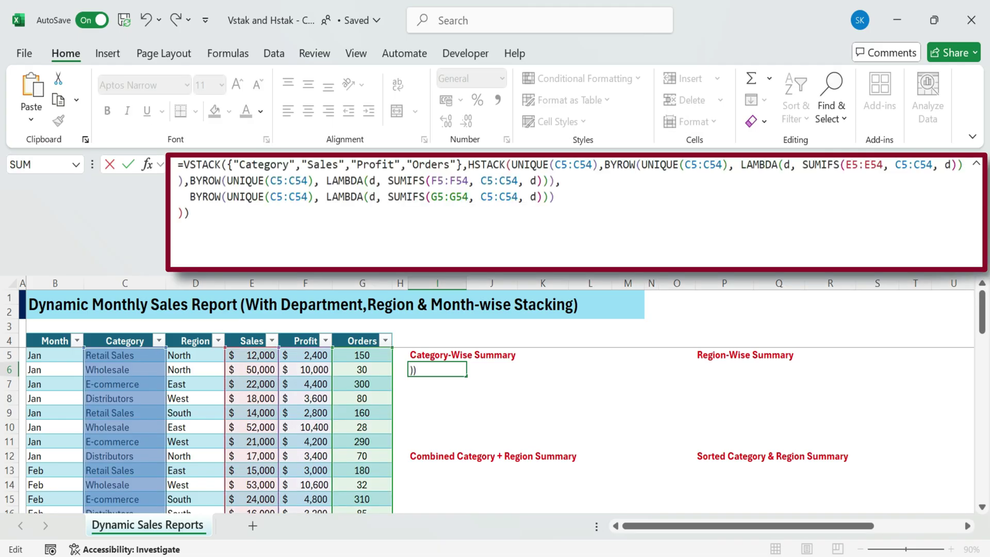
{"action": "left_click_drag", "start_coordinate": [178, 164], "coordinate": [963, 164]}
{"action": "left_click_drag", "start_coordinate": [179, 180], "coordinate": [189, 213]}
{"action": "left_click", "coordinate": [607, 213]}
{"action": "left_click_drag", "start_coordinate": [254, 219], "coordinate": [177, 164]}
{"action": "left_click", "coordinate": [212, 212]}
{"action": "key", "text": "Return"}
Give the I6:L6 header row a dark fill, white font and bold.
{"action": "left_click", "coordinate": [555, 427]}
{"action": "left_click_drag", "start_coordinate": [433, 370], "coordinate": [598, 369]}
{"action": "left_click", "coordinate": [247, 110]}
{"action": "left_click", "coordinate": [214, 110]}
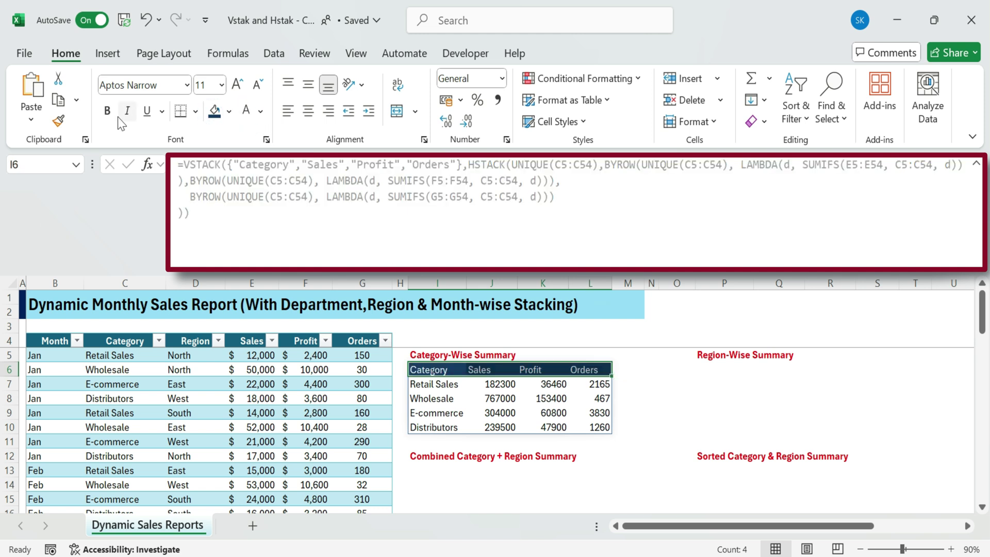
{"action": "left_click", "coordinate": [107, 110]}
{"action": "left_click", "coordinate": [477, 398]}
Compare the finished category summary against the Category, Sales, Profit and Orders data.
{"action": "left_click_drag", "start_coordinate": [437, 370], "coordinate": [586, 435]}
{"action": "left_click", "coordinate": [650, 405]}
{"action": "left_click", "coordinate": [117, 355]}
{"action": "left_click_drag", "start_coordinate": [117, 354], "coordinate": [117, 412]}
{"action": "left_click_drag", "start_coordinate": [253, 355], "coordinate": [391, 400]}
Select P6 by the Region-Wise Summary label and review the Region to Orders columns.
{"action": "left_click", "coordinate": [711, 371]}
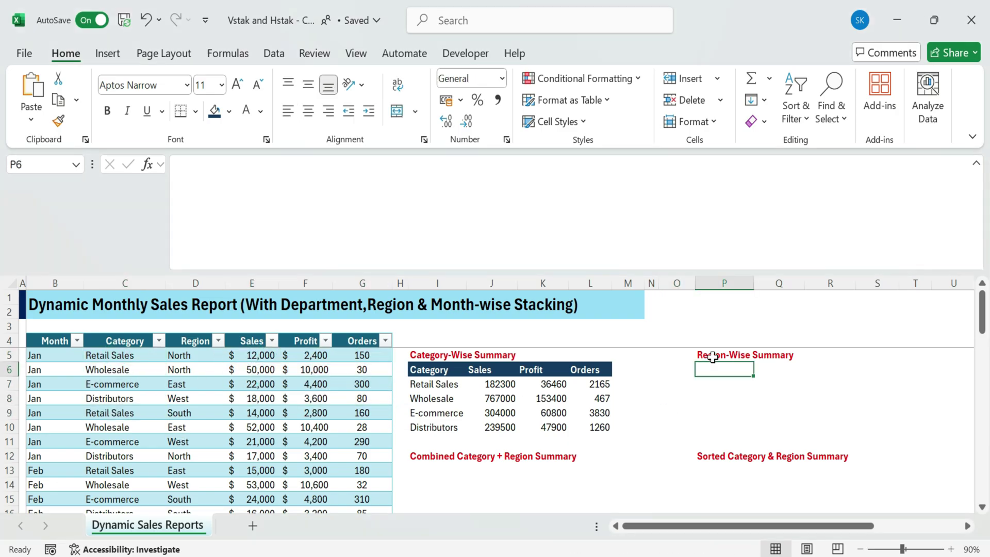
{"action": "left_click", "coordinate": [797, 354]}
{"action": "left_click_drag", "start_coordinate": [207, 343], "coordinate": [188, 432]}
{"action": "left_click", "coordinate": [706, 365]}
{"action": "left_click_drag", "start_coordinate": [249, 337], "coordinate": [365, 342]}
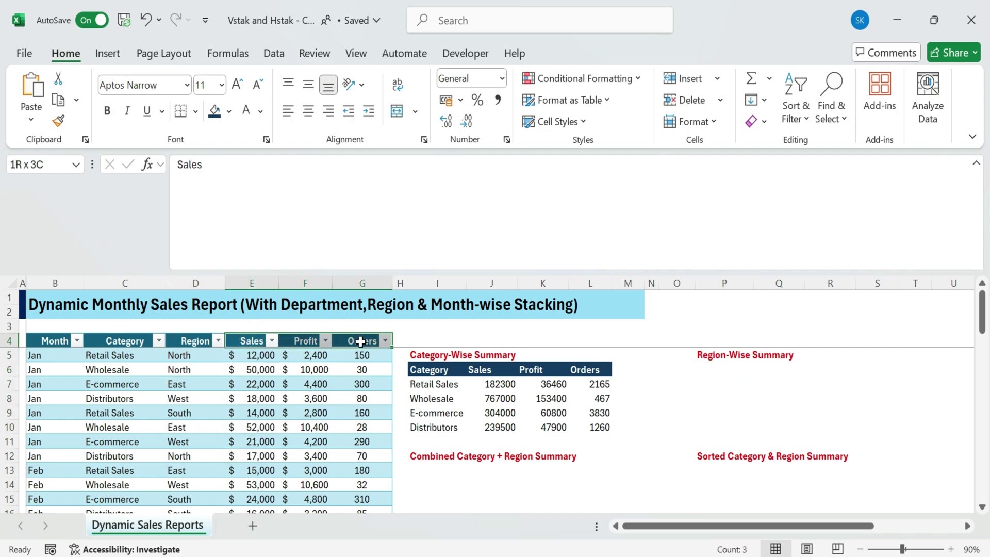
{"action": "left_click", "coordinate": [702, 367]}
Paste the VSTACK/HSTACK/UNIQUE/BYROW region summary formula into P6, review it, and commit.
{"action": "key", "text": "F2"}
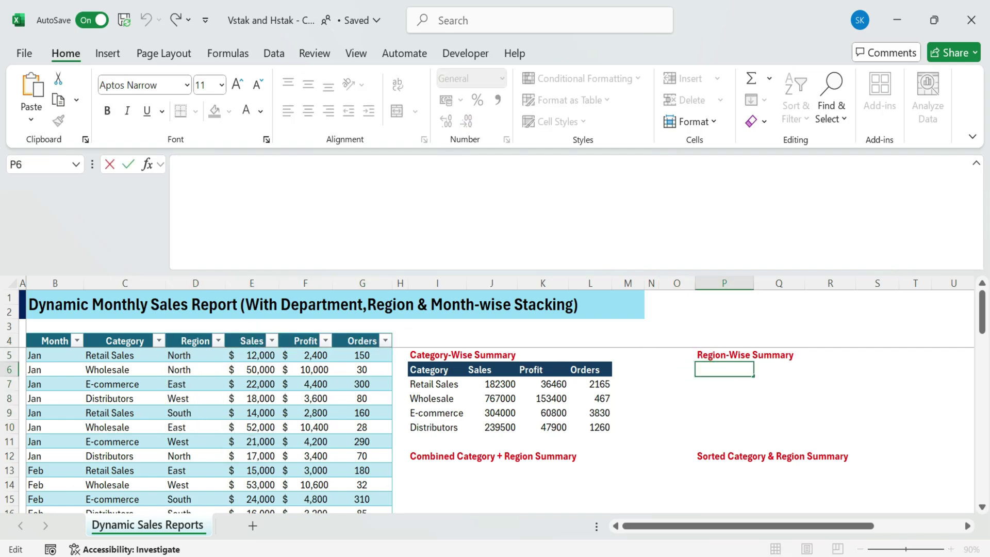
{"action": "type", "text": "=VSTACK(Table14[[#Headers],[Region]:[Orders]],HSTACK(UNIQUE(D5:D54),BYROW(UNIQUE(D5:D54),LAMBDA(r,SUMIFS(E5:E54,D5:D54,r))),BYROW(UNIQUE(D5:D54),LAMBDA(r,SUMIFS(F5:F54,D5:D54,r))),BYROW(UNIQUE(D5:D54),LAMBDA(d,SUMIFS(G5:G54,D5:D54,d)))))"}
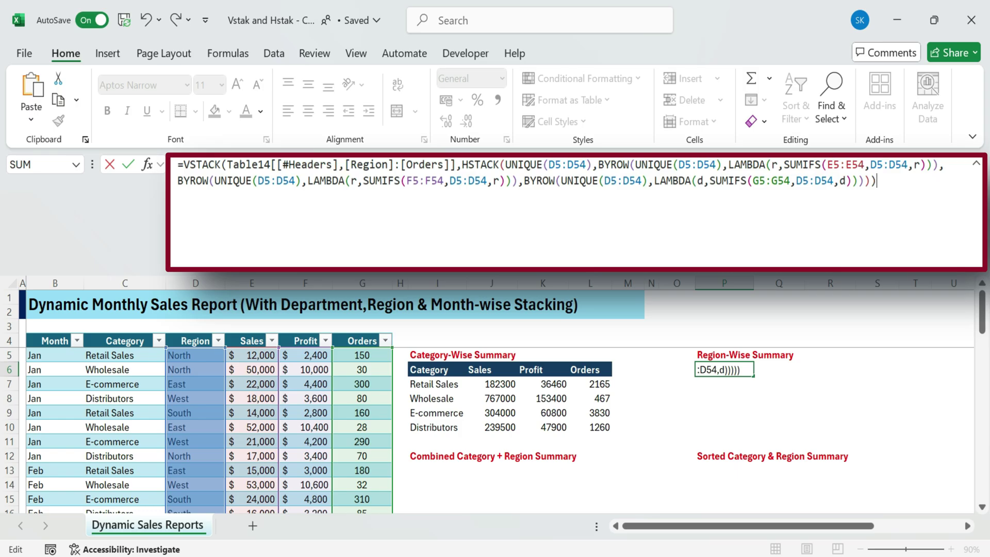
{"action": "key", "text": "ctrl+shift+Right"}
{"action": "key", "text": "ctrl+shift+Right"}
{"action": "key", "text": "ctrl+shift+Right"}
{"action": "key", "text": "ctrl+shift+Right"}
{"action": "key", "text": "ctrl+shift+Right"}
{"action": "key", "text": "ctrl+shift+Right"}
{"action": "key", "text": "ctrl+shift+Right"}
{"action": "key", "text": "ctrl+shift+Right"}
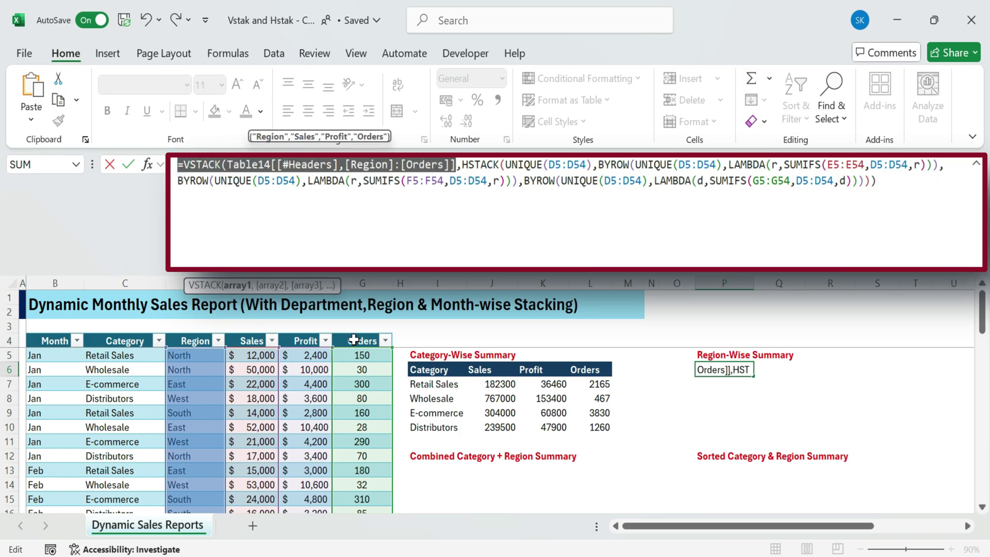
{"action": "key", "text": "Right"}
{"action": "key", "text": "Right"}
{"action": "key", "text": "ctrl+shift+Right"}
{"action": "key", "text": "ctrl+shift+Right"}
{"action": "key", "text": "ctrl+shift+Right"}
{"action": "key", "text": "ctrl+shift+Right"}
{"action": "key", "text": "ctrl+shift+Right"}
{"action": "key", "text": "ctrl+shift+Right"}
{"action": "key", "text": "ctrl+shift+Right"}
{"action": "key", "text": "ctrl+shift+Right"}
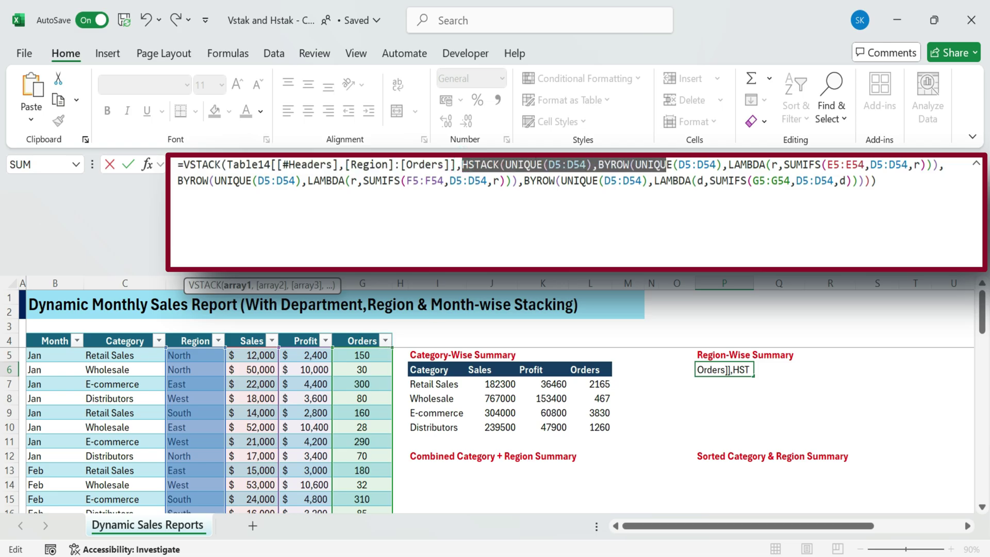
{"action": "key", "text": "ctrl+shift+End"}
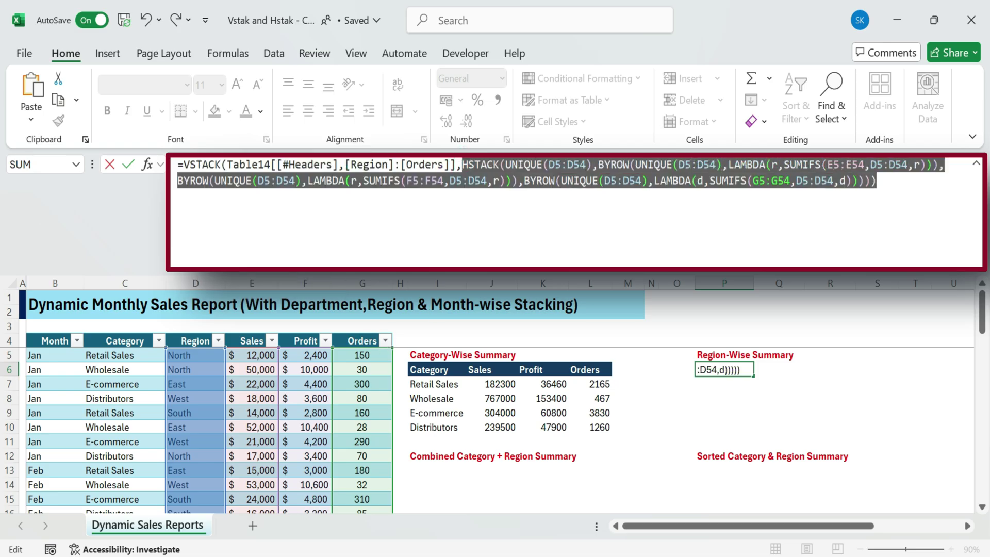
{"action": "left_click", "coordinate": [612, 181]}
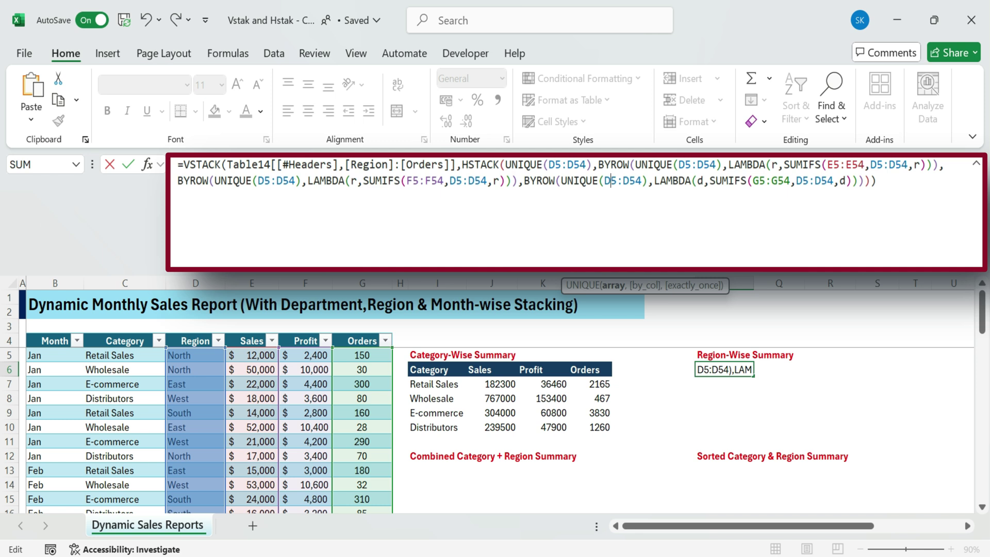
{"action": "key", "text": "Return"}
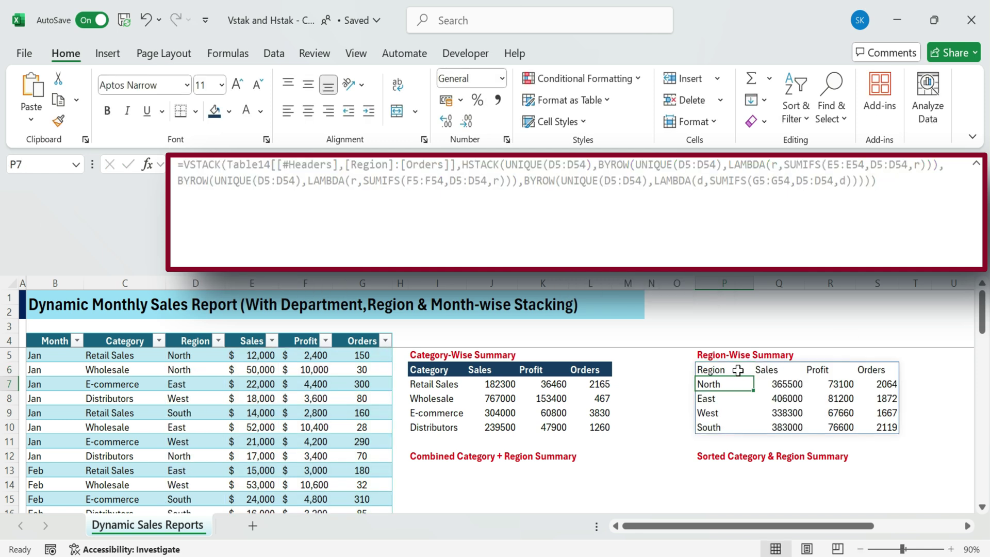
Give the P6:S6 header row a dark fill and light font colour.
{"action": "left_click_drag", "start_coordinate": [733, 370], "coordinate": [897, 370]}
{"action": "left_click", "coordinate": [215, 111]}
{"action": "left_click", "coordinate": [245, 115]}
{"action": "left_click_drag", "start_coordinate": [709, 384], "coordinate": [721, 429]}
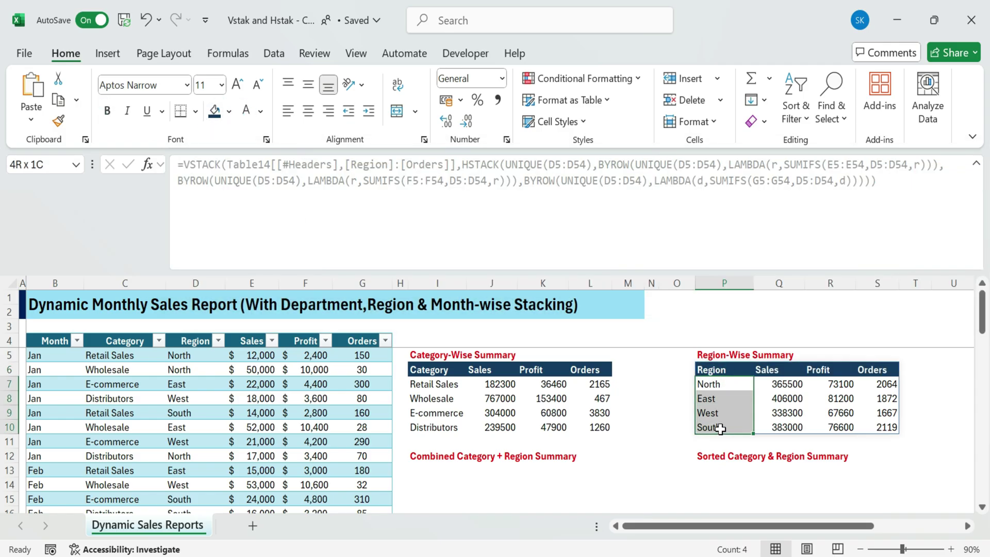
Copy the region names and scroll around the summaries area.
{"action": "key", "text": "ctrl+c"}
{"action": "left_click", "coordinate": [652, 384]}
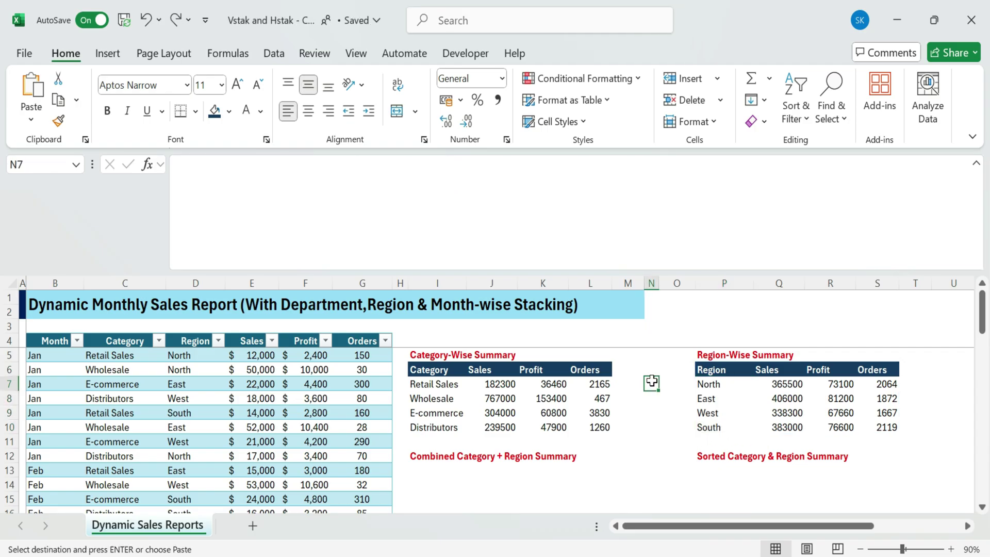
{"action": "scroll", "coordinate": [652, 380], "scroll_direction": "down", "scroll_amount": 1}
{"action": "scroll", "coordinate": [653, 381], "scroll_direction": "down", "scroll_amount": 1}
{"action": "left_click_drag", "start_coordinate": [424, 371], "coordinate": [567, 371]}
{"action": "left_click", "coordinate": [119, 342]}
{"action": "scroll", "coordinate": [233, 380], "scroll_direction": "up", "scroll_amount": 2}
{"action": "scroll", "coordinate": [442, 411], "scroll_direction": "down", "scroll_amount": 3}
{"action": "scroll", "coordinate": [457, 424], "scroll_direction": "up", "scroll_amount": 2}
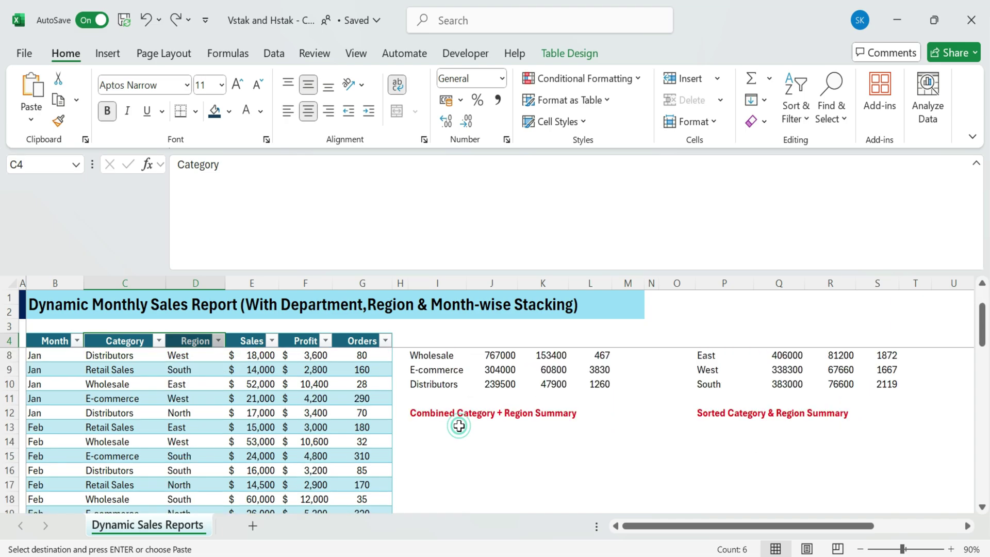
Cancel the copy and select I13 below the Combined Category + Region Summary label.
{"action": "left_click", "coordinate": [458, 425]}
{"action": "scroll", "coordinate": [985, 330], "scroll_direction": "down", "scroll_amount": 1}
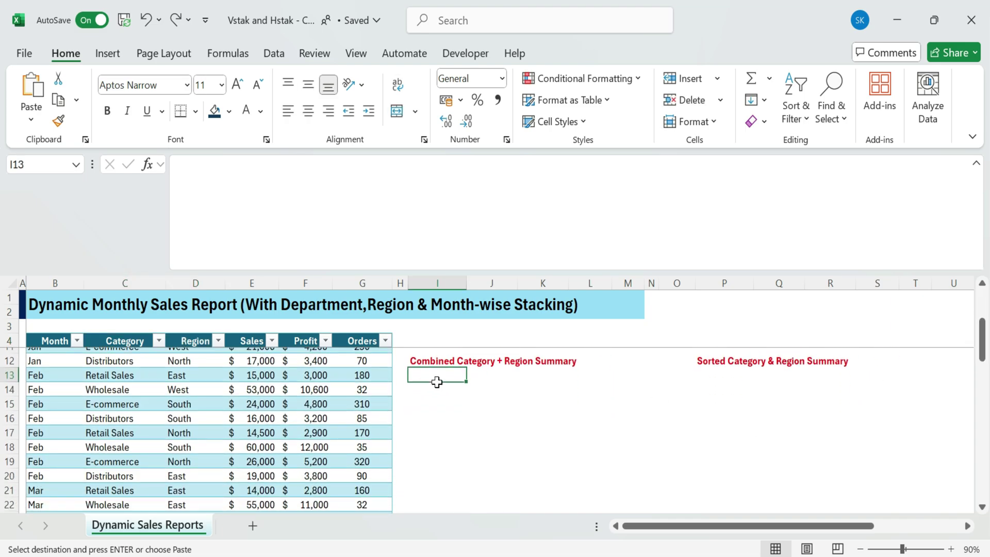
{"action": "key", "text": "Escape"}
{"action": "scroll", "coordinate": [495, 427], "scroll_direction": "up", "scroll_amount": 1}
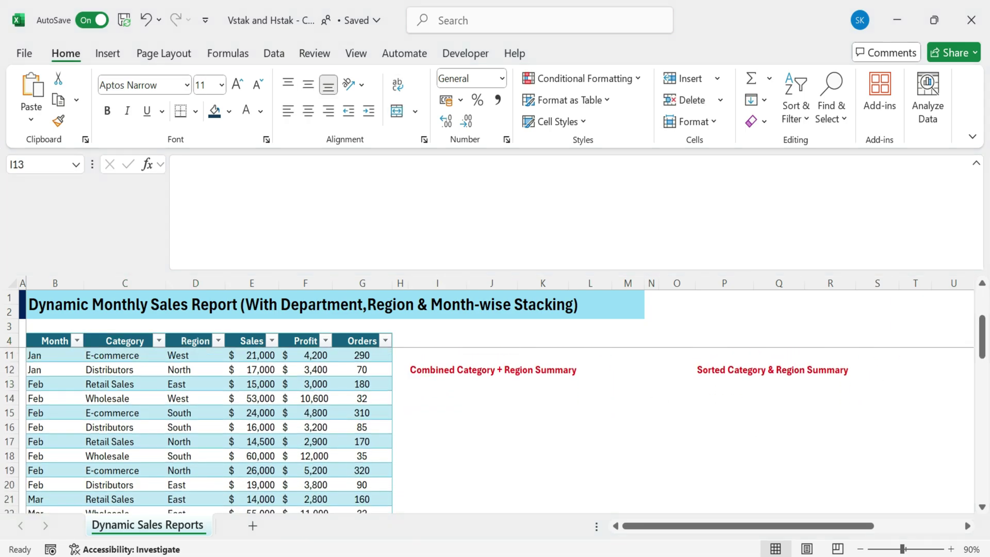
{"action": "left_click_drag", "start_coordinate": [422, 375], "coordinate": [535, 369]}
{"action": "left_click", "coordinate": [426, 388]}
Paste the LET formula with UNIQUE(HSTACK(C5:C54,D5:D54)) and BYROW SUMIFS into I13 and commit.
{"action": "key", "text": "F2"}
{"action": "key", "text": "ctrl+v"}
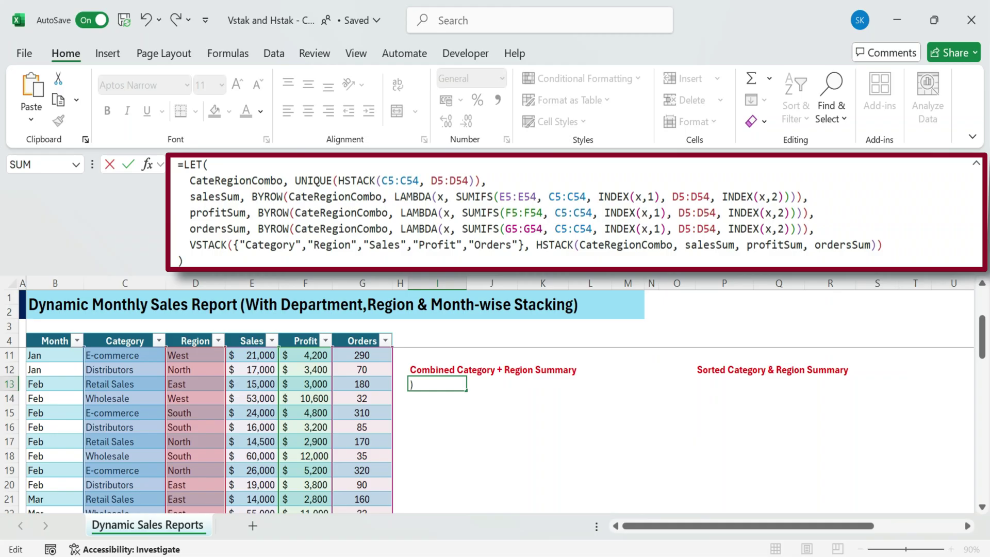
{"action": "left_click_drag", "start_coordinate": [189, 180], "coordinate": [277, 181]}
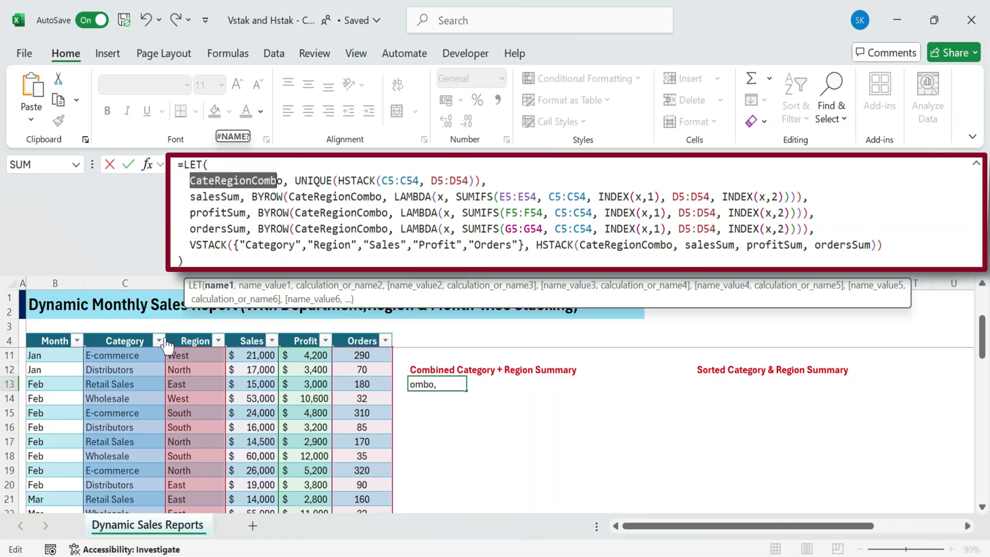
{"action": "left_click", "coordinate": [250, 182]}
{"action": "left_click", "coordinate": [295, 181]}
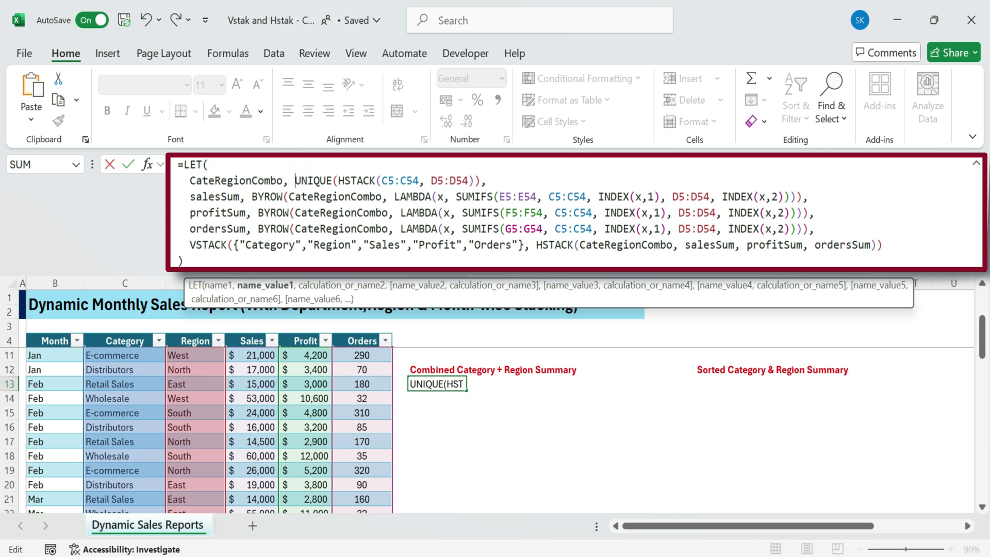
{"action": "left_click_drag", "start_coordinate": [295, 180], "coordinate": [871, 244]}
{"action": "left_click", "coordinate": [882, 215]}
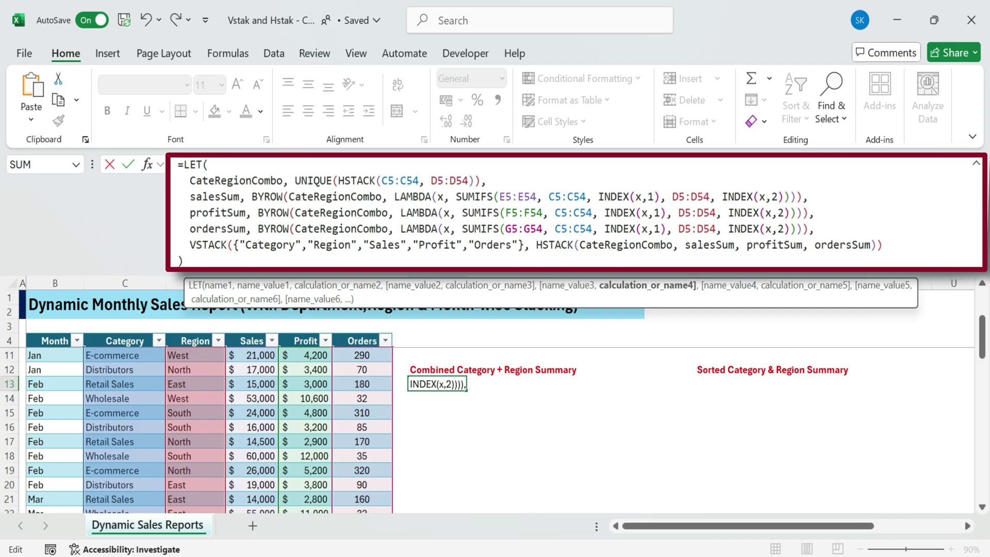
{"action": "left_click_drag", "start_coordinate": [184, 245], "coordinate": [872, 244]}
{"action": "key", "text": "Return"}
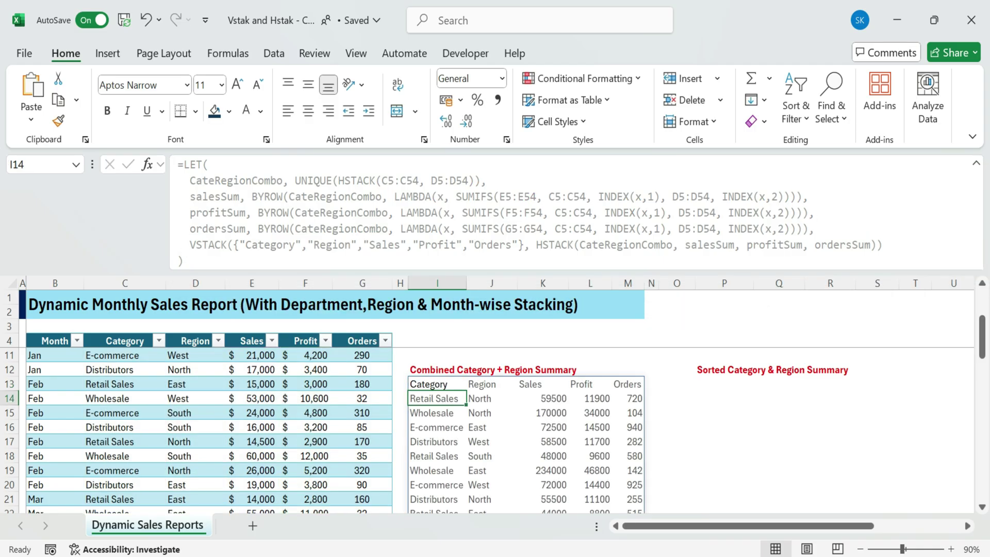
Format the I13:M13 header row with dark fill, white text and bold.
{"action": "left_click", "coordinate": [480, 412]}
{"action": "left_click_drag", "start_coordinate": [428, 385], "coordinate": [653, 384]}
{"action": "left_click_drag", "start_coordinate": [426, 384], "coordinate": [627, 384]}
{"action": "left_click", "coordinate": [205, 112]}
{"action": "left_click", "coordinate": [107, 110]}
{"action": "left_click", "coordinate": [562, 438]}
Review the combined summary's category and region pairs.
{"action": "scroll", "coordinate": [694, 404], "scroll_direction": "down", "scroll_amount": 1}
{"action": "left_click", "coordinate": [694, 404]}
{"action": "scroll", "coordinate": [694, 405], "scroll_direction": "up", "scroll_amount": 1}
{"action": "key", "text": "ctrl+shift+u"}
{"action": "left_click", "coordinate": [773, 403]}
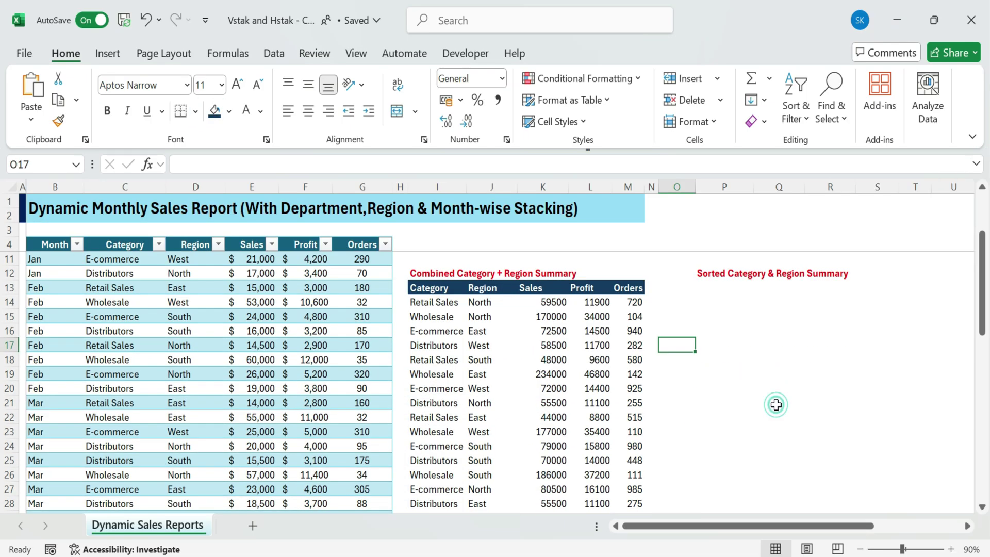
{"action": "left_click_drag", "start_coordinate": [440, 290], "coordinate": [430, 360]}
{"action": "left_click_drag", "start_coordinate": [479, 302], "coordinate": [479, 388]}
{"action": "left_click_drag", "start_coordinate": [418, 303], "coordinate": [496, 460]}
Paste the sorted-summary LET formula using SORT(combinedData,{1,2},{1,1}) into cell P13.
{"action": "left_click_drag", "start_coordinate": [705, 272], "coordinate": [822, 273]}
{"action": "left_click", "coordinate": [729, 287]}
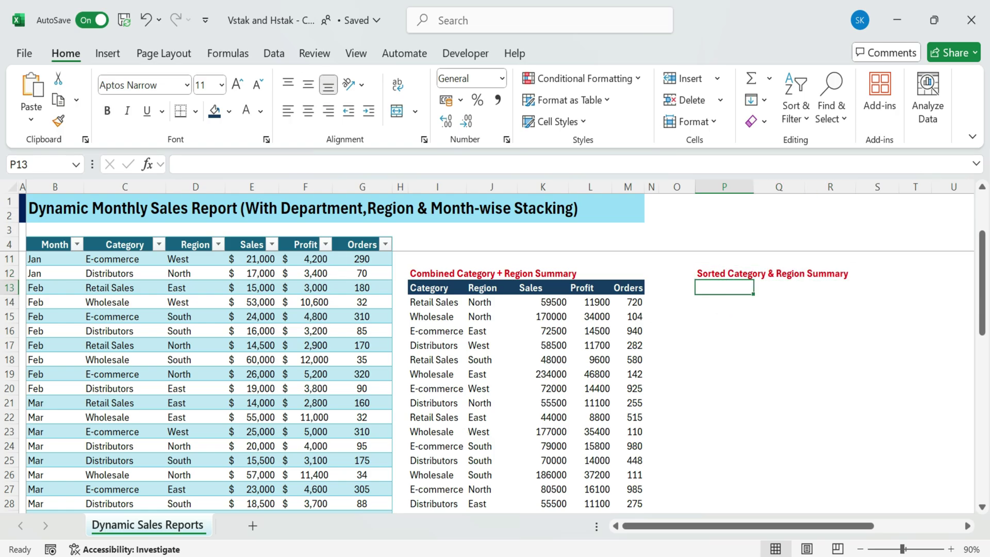
{"action": "key", "text": "ctrl+shift+u"}
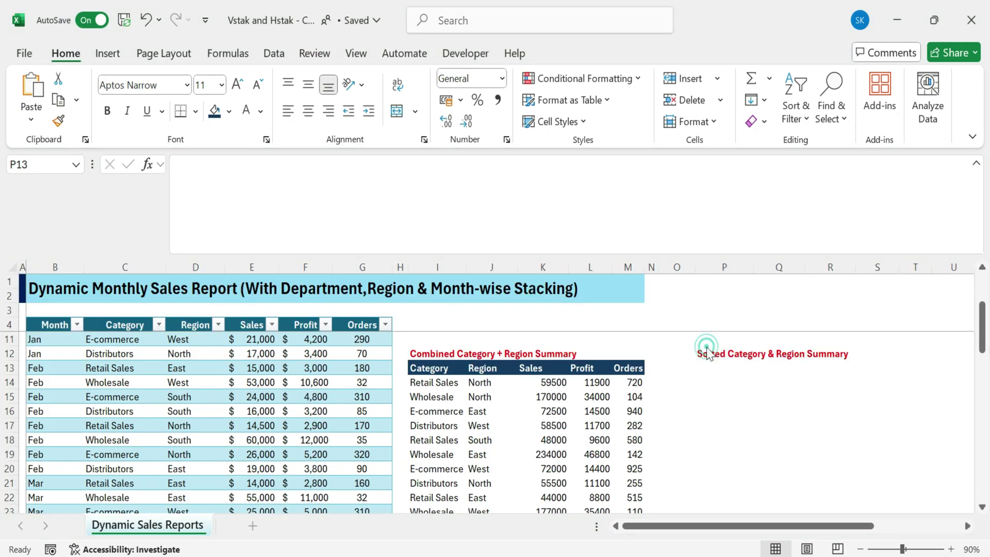
{"action": "key", "text": "ctrl+v"}
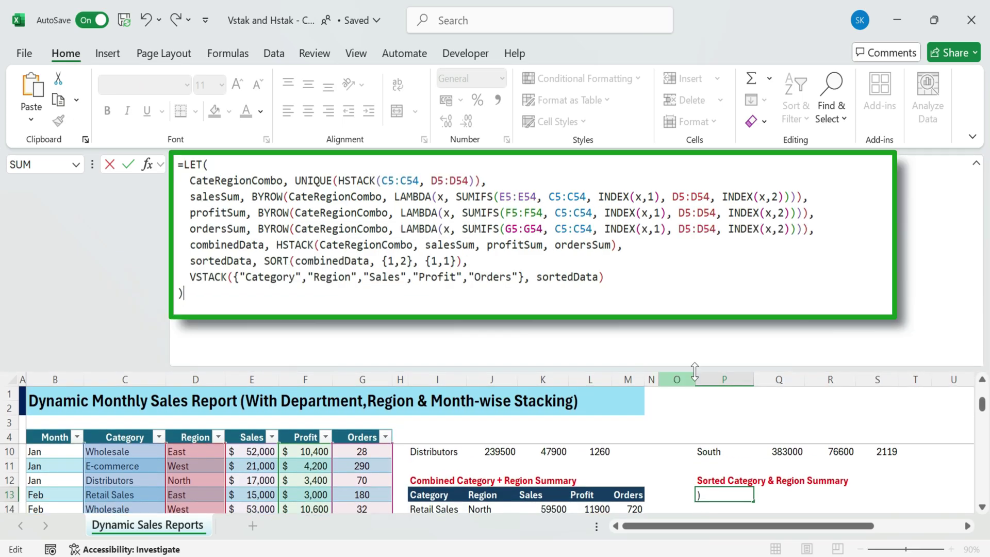
Review the formula's pair, sales, profit and orders sums, and its sort and VSTACK lines.
{"action": "left_click_drag", "start_coordinate": [694, 371], "coordinate": [695, 328]}
{"action": "scroll", "coordinate": [720, 411], "scroll_direction": "down", "scroll_amount": 1}
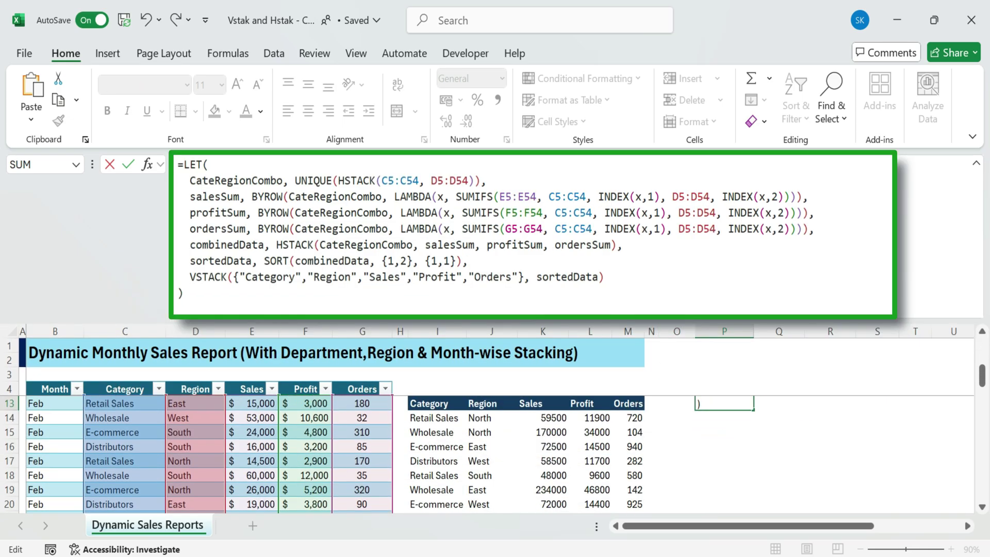
{"action": "left_click_drag", "start_coordinate": [183, 165], "coordinate": [431, 180]}
{"action": "left_click_drag", "start_coordinate": [196, 196], "coordinate": [813, 212]}
{"action": "left_click_drag", "start_coordinate": [722, 197], "coordinate": [814, 228]}
{"action": "left_click", "coordinate": [573, 276]}
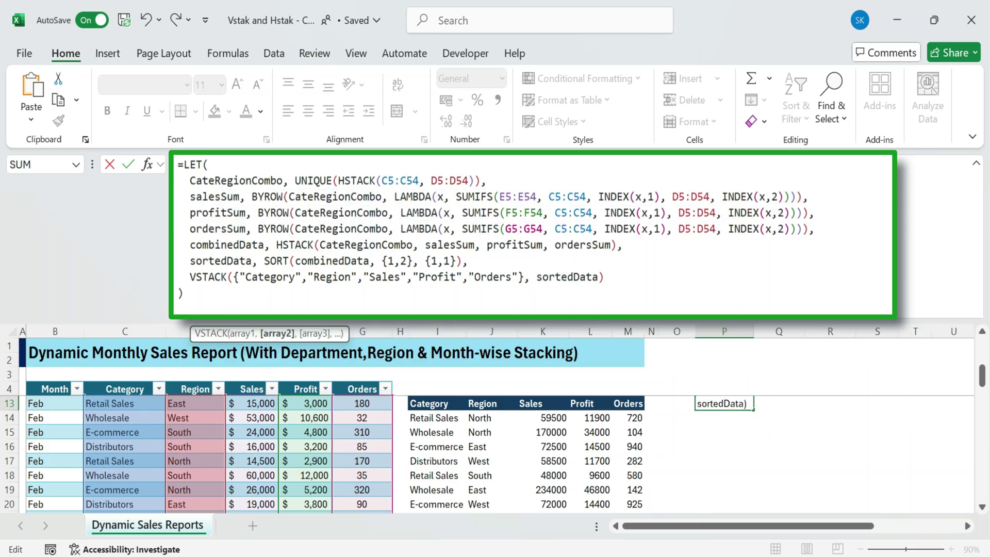
{"action": "left_click_drag", "start_coordinate": [178, 245], "coordinate": [609, 279]}
{"action": "left_click", "coordinate": [678, 274]}
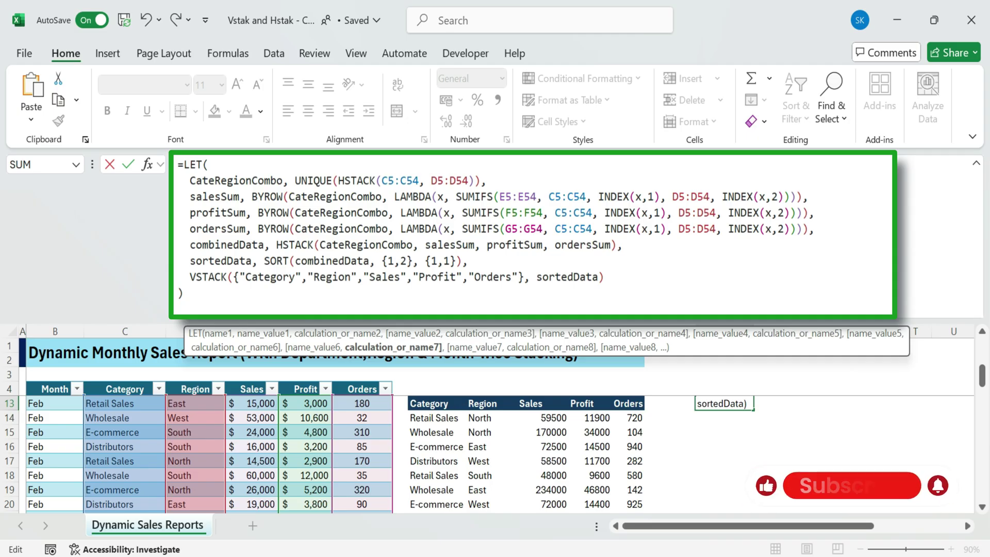
{"action": "left_click_drag", "start_coordinate": [628, 285], "coordinate": [179, 164]}
Commit the sorted category-region summary formula in P13.
{"action": "left_click", "coordinate": [628, 285]}
{"action": "key", "text": "Return"}
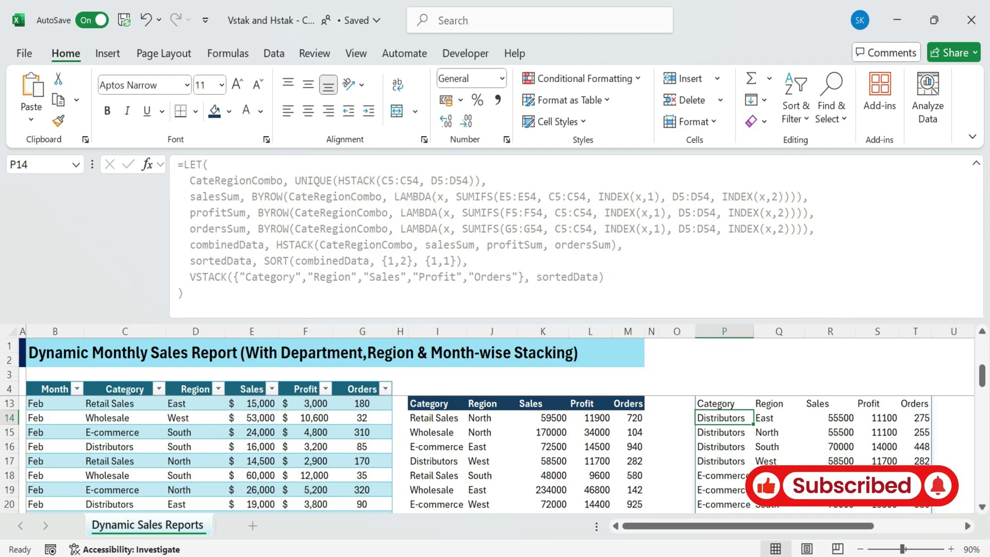
{"action": "left_click", "coordinate": [976, 163]}
Give the P13:T13 header row a dark blue fill with white bold text.
{"action": "left_click", "coordinate": [775, 328]}
{"action": "left_click_drag", "start_coordinate": [717, 259], "coordinate": [907, 260]}
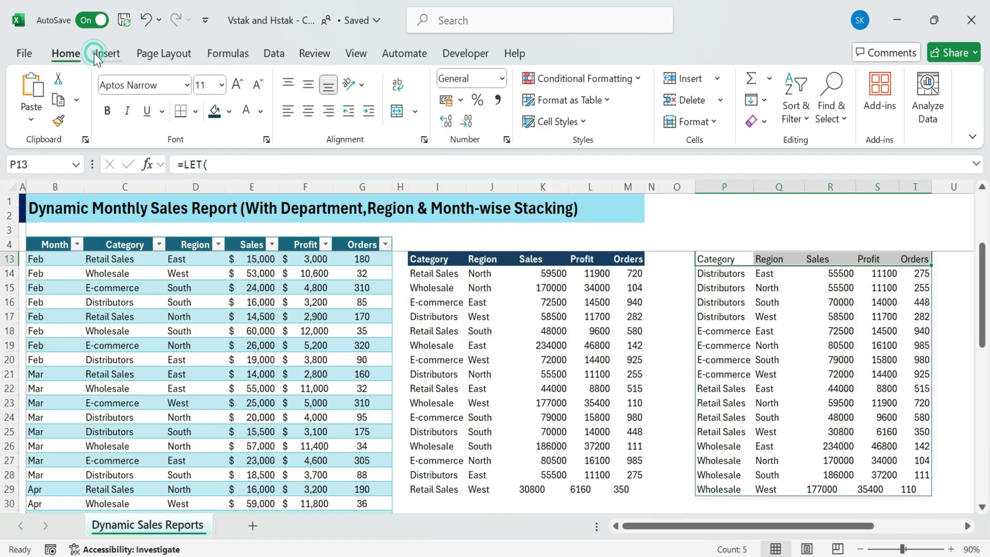
{"action": "left_click", "coordinate": [107, 53]}
{"action": "left_click", "coordinate": [66, 53]}
{"action": "left_click", "coordinate": [246, 110]}
{"action": "left_click", "coordinate": [214, 110]}
{"action": "left_click", "coordinate": [107, 110]}
{"action": "left_click", "coordinate": [724, 302]}
Compare the sorted rows, grouped by E-commerce and Retail Sales, with the unsorted pairs.
{"action": "left_click_drag", "start_coordinate": [718, 274], "coordinate": [719, 372]}
{"action": "left_click_drag", "start_coordinate": [428, 279], "coordinate": [490, 489]}
{"action": "left_click_drag", "start_coordinate": [769, 275], "coordinate": [719, 430]}
{"action": "left_click_drag", "start_coordinate": [767, 389], "coordinate": [767, 432]}
{"action": "left_click", "coordinate": [721, 316]}
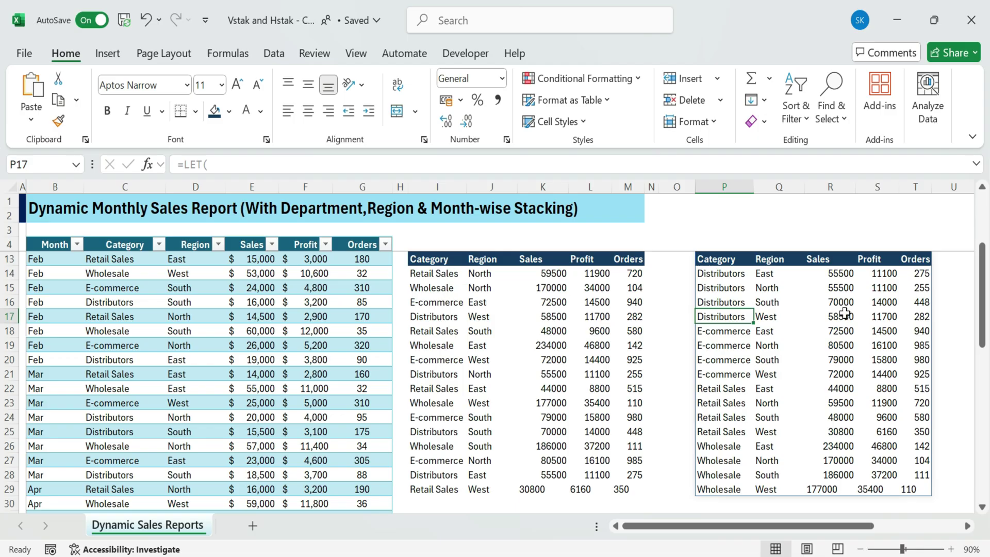
{"action": "scroll", "coordinate": [844, 313], "scroll_direction": "up", "scroll_amount": 1}
{"action": "left_click", "coordinate": [799, 371]}
{"action": "scroll", "coordinate": [798, 370], "scroll_direction": "down", "scroll_amount": 4}
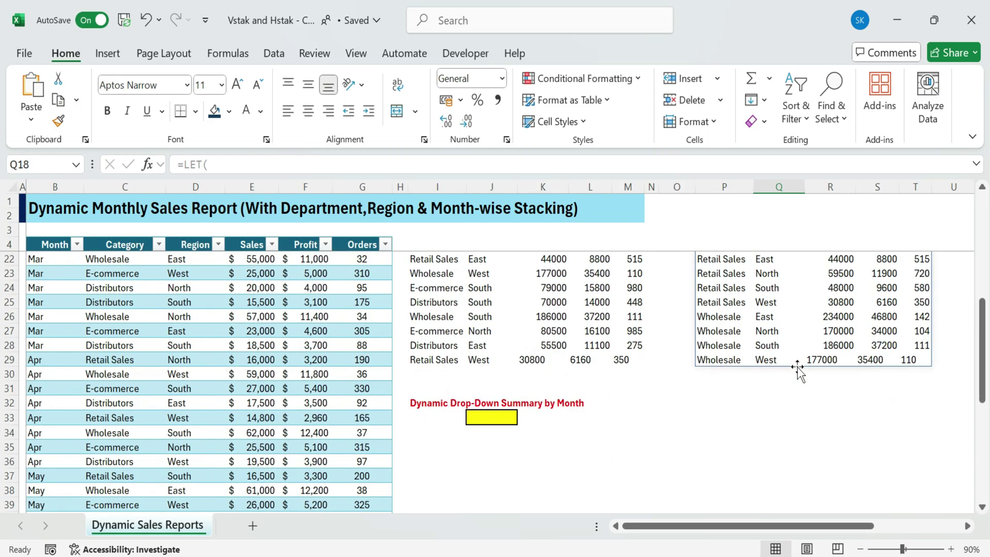
Go to the Dynamic Drop-Down Summary by Month heading and select yellow cell J33.
{"action": "scroll", "coordinate": [773, 370], "scroll_direction": "down", "scroll_amount": 1}
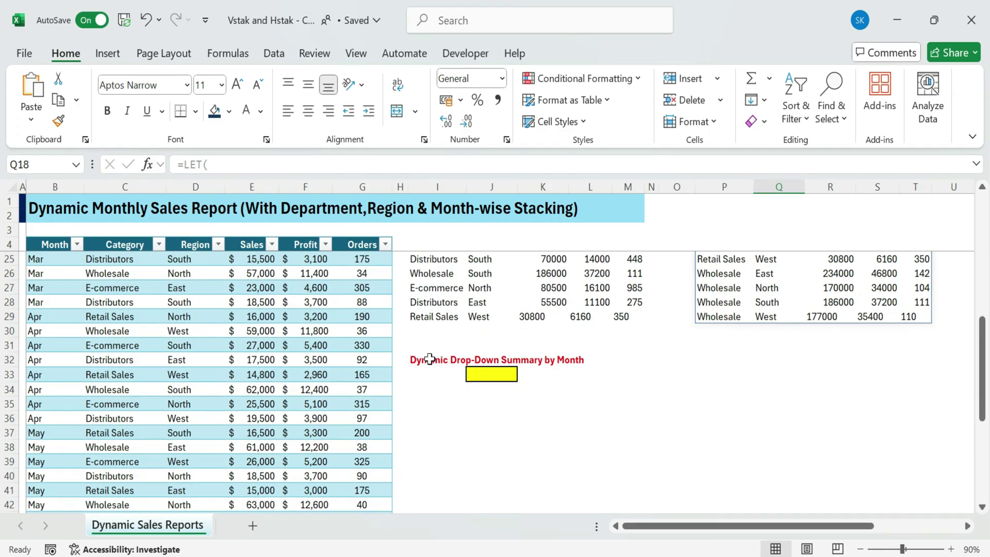
{"action": "left_click", "coordinate": [416, 360]}
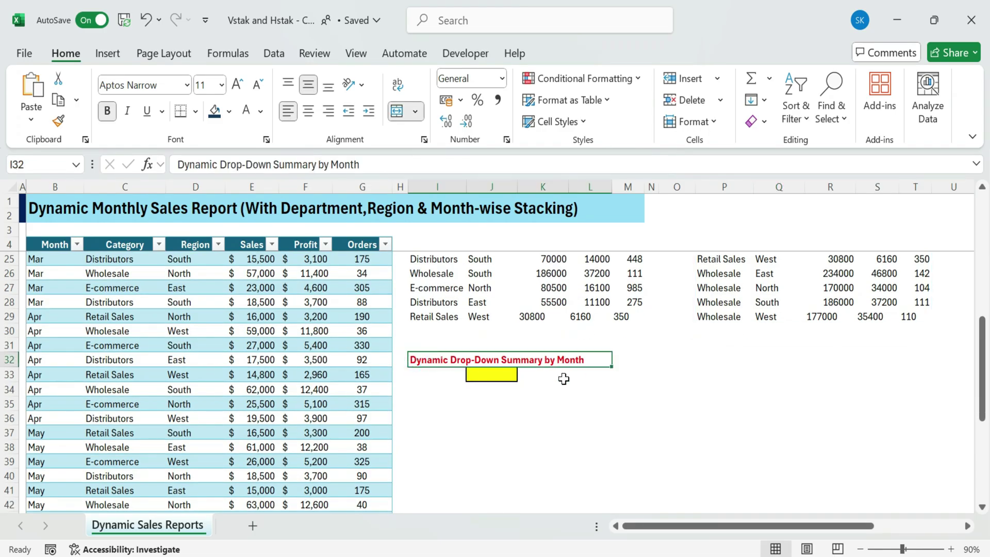
{"action": "scroll", "coordinate": [541, 403], "scroll_direction": "down", "scroll_amount": 2}
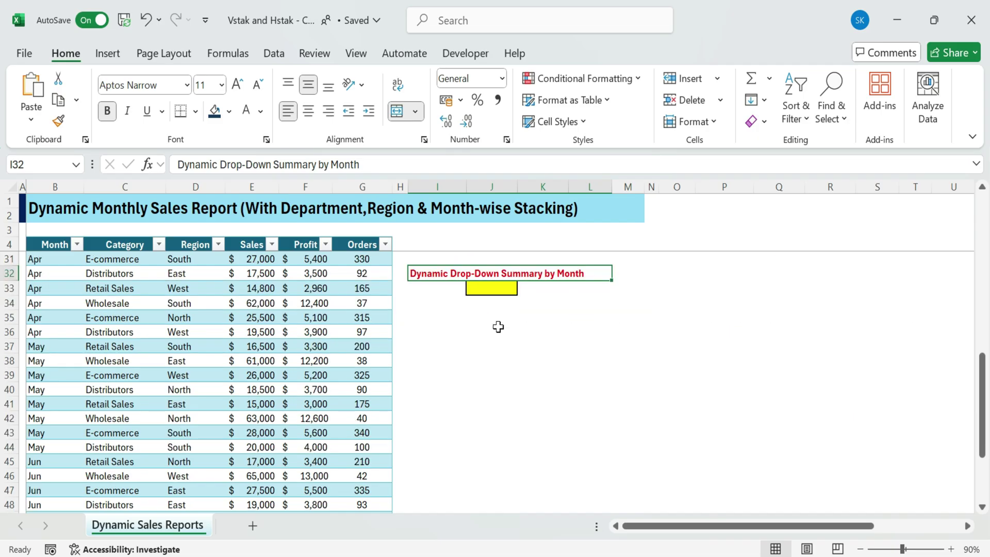
{"action": "left_click", "coordinate": [492, 287]}
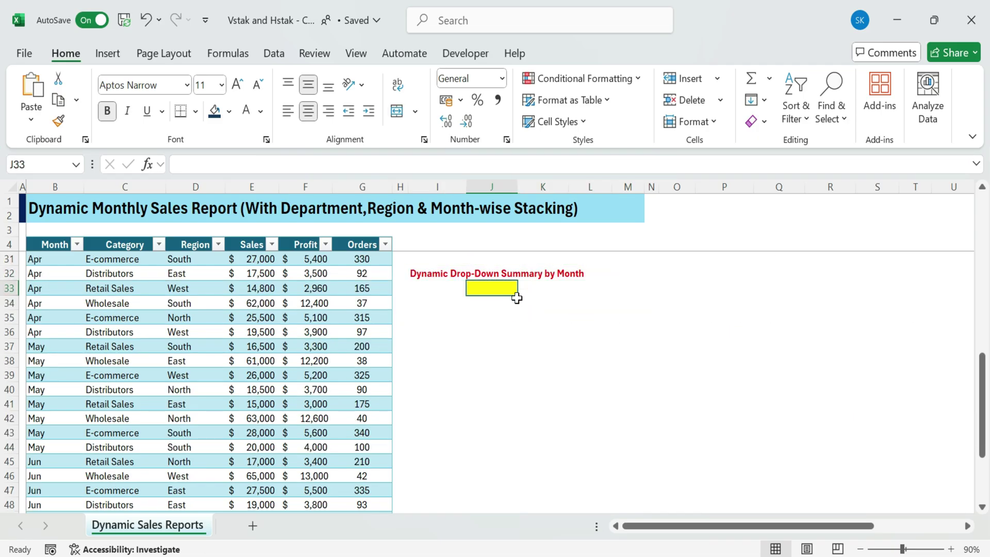
Add a List data validation to J33 with source =$B$5:$B$54.
{"action": "left_click", "coordinate": [274, 53]}
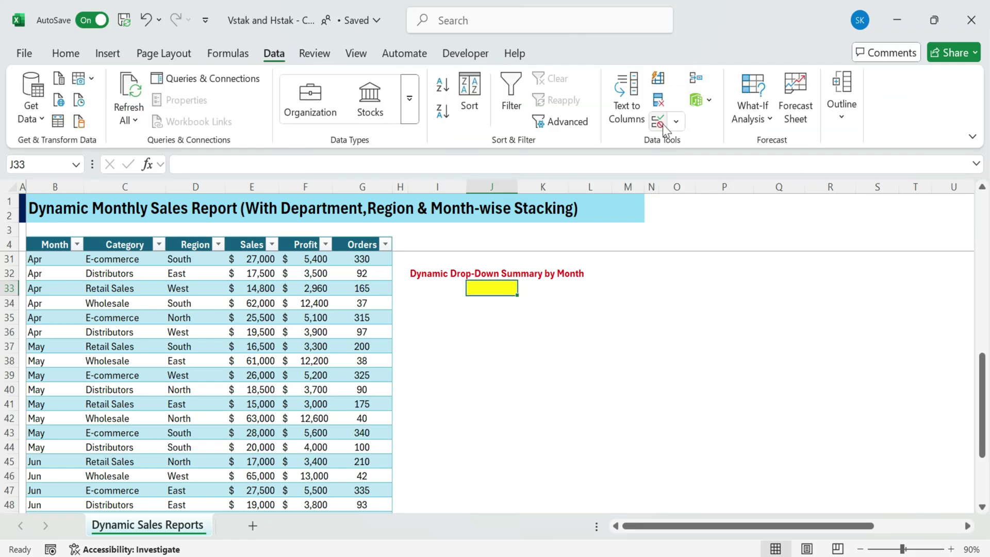
{"action": "left_click", "coordinate": [660, 123]}
{"action": "left_click", "coordinate": [613, 264]}
{"action": "left_click", "coordinate": [598, 321]}
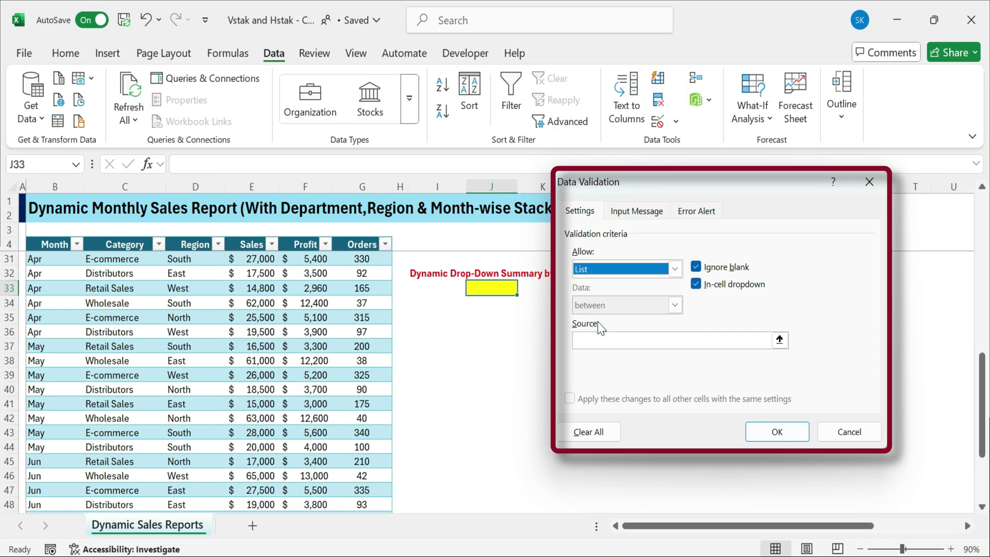
{"action": "left_click", "coordinate": [590, 342]}
{"action": "scroll", "coordinate": [41, 258], "scroll_direction": "up", "scroll_amount": 9}
{"action": "left_click", "coordinate": [46, 261]}
{"action": "key", "text": "ctrl+shift+Down"}
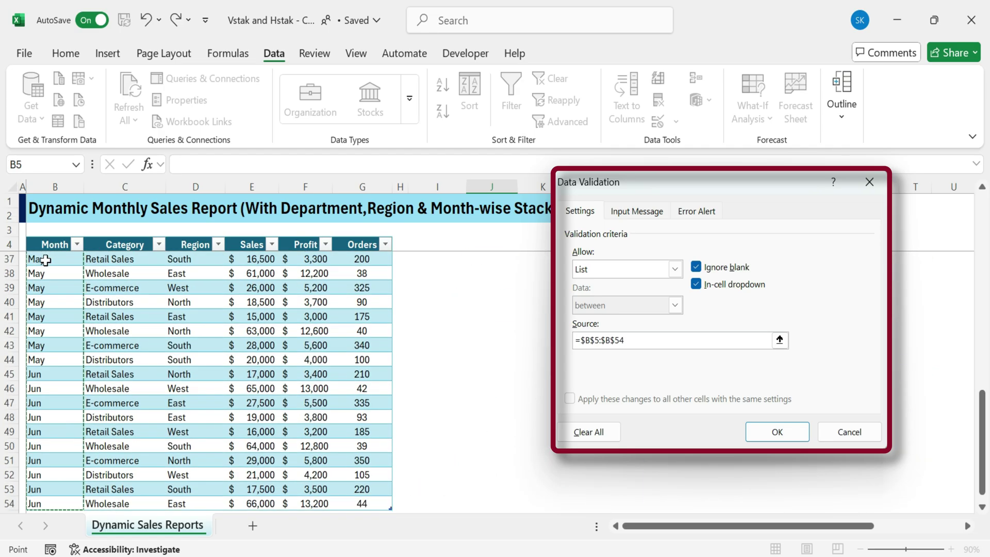
{"action": "left_click", "coordinate": [773, 432]}
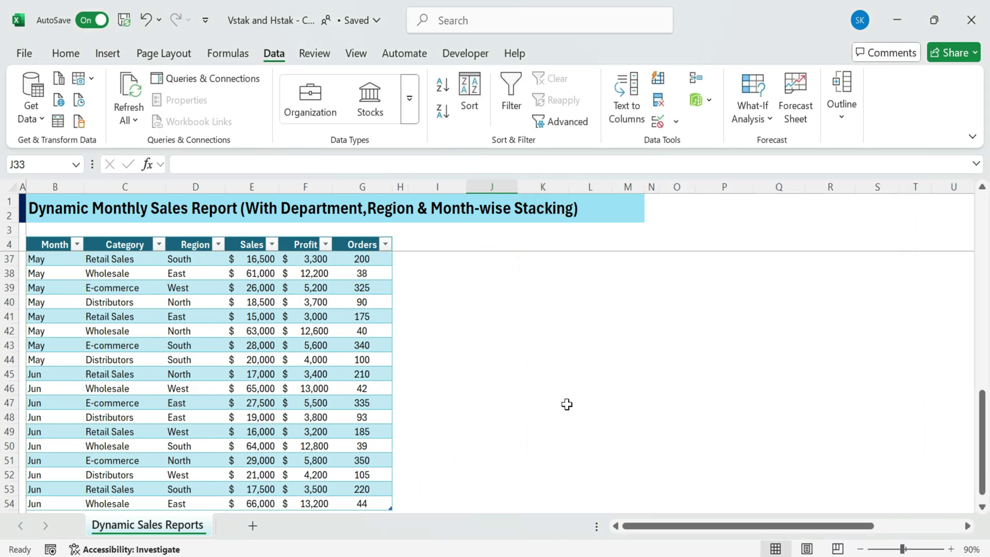
Set J33's month drop-down to Feb and select the cell below it.
{"action": "scroll", "coordinate": [546, 402], "scroll_direction": "up", "scroll_amount": 5}
{"action": "left_click", "coordinate": [524, 417]}
{"action": "scroll", "coordinate": [529, 425], "scroll_direction": "down", "scroll_amount": 1}
{"action": "left_click", "coordinate": [524, 374]}
{"action": "left_click", "coordinate": [476, 402]}
{"action": "scroll", "coordinate": [508, 345], "scroll_direction": "down", "scroll_amount": 2}
{"action": "left_click", "coordinate": [438, 316]}
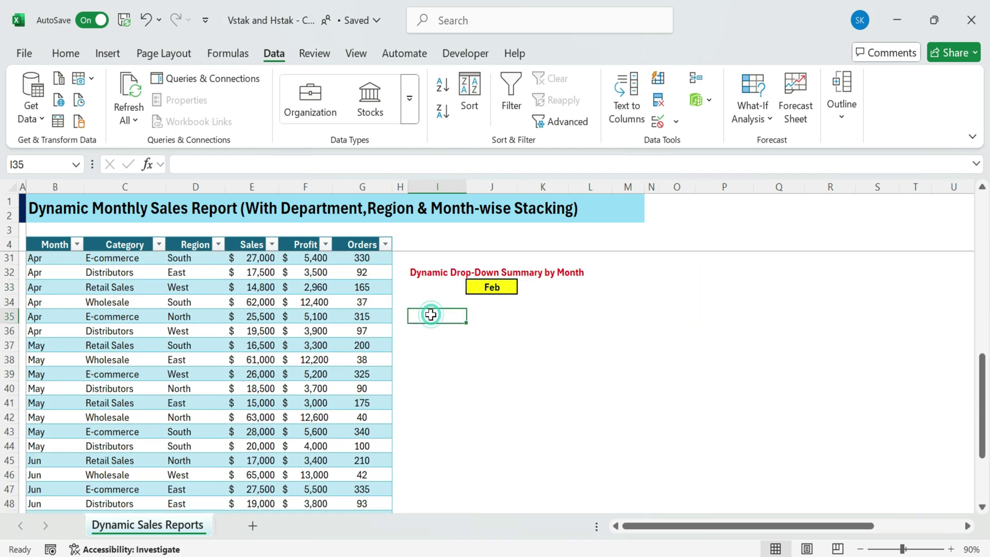
Paste the month-summary LET/VSTACK/HSTACK formula below J33, review its lines, and commit it.
{"action": "key", "text": "ctrl+v"}
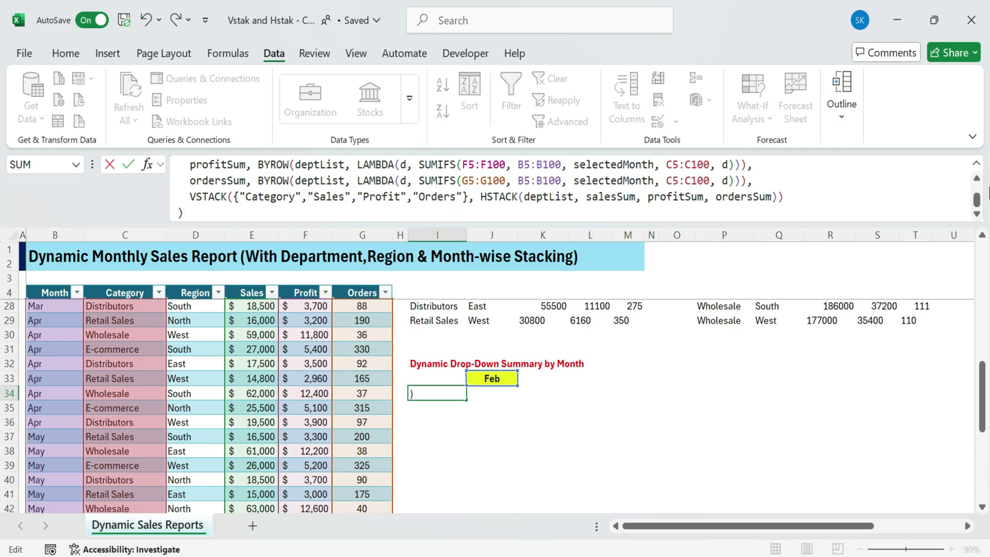
{"action": "left_click_drag", "start_coordinate": [895, 218], "coordinate": [861, 291]}
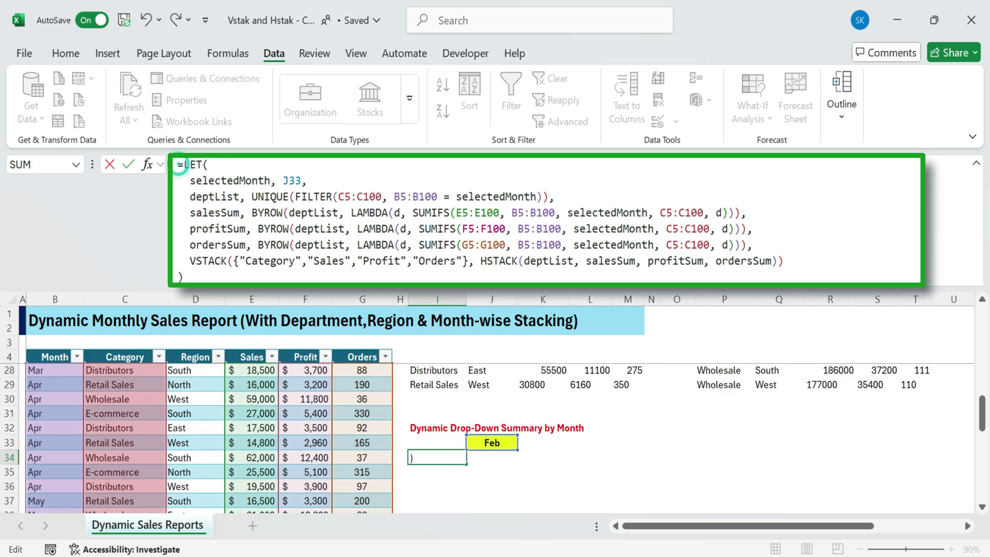
{"action": "left_click", "coordinate": [186, 165]}
{"action": "left_click_drag", "start_coordinate": [184, 178], "coordinate": [320, 197]}
{"action": "left_click_drag", "start_coordinate": [190, 213], "coordinate": [184, 276]}
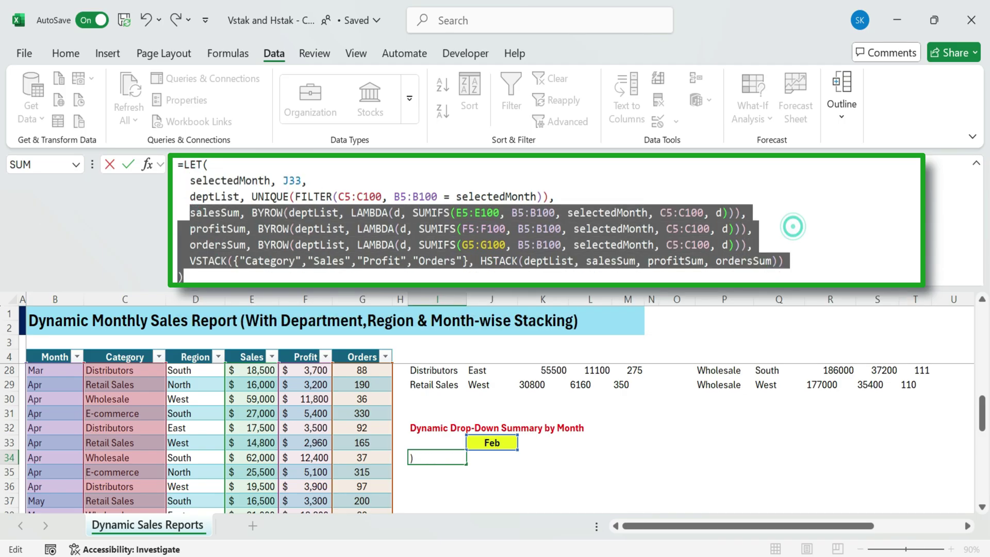
{"action": "left_click", "coordinate": [793, 229]}
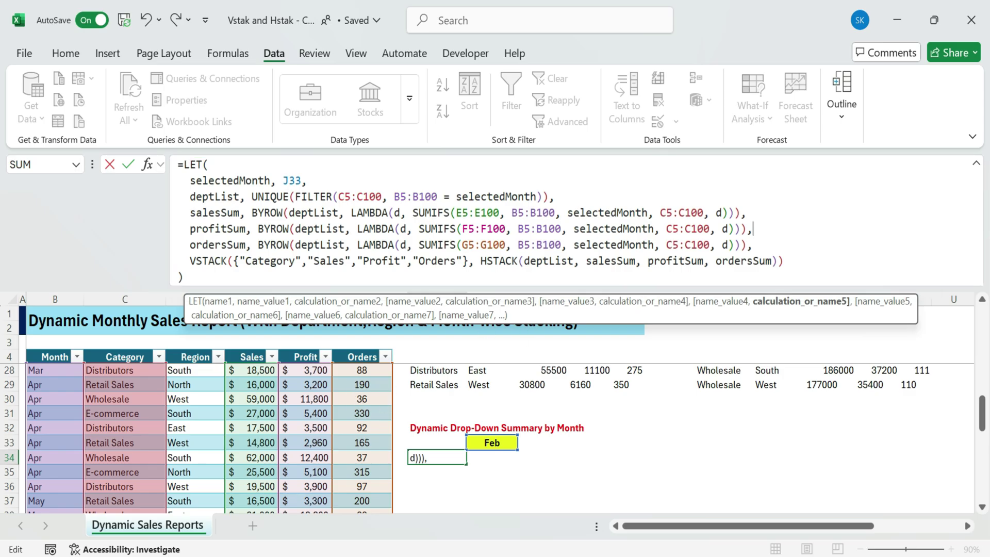
{"action": "key", "text": "Return"}
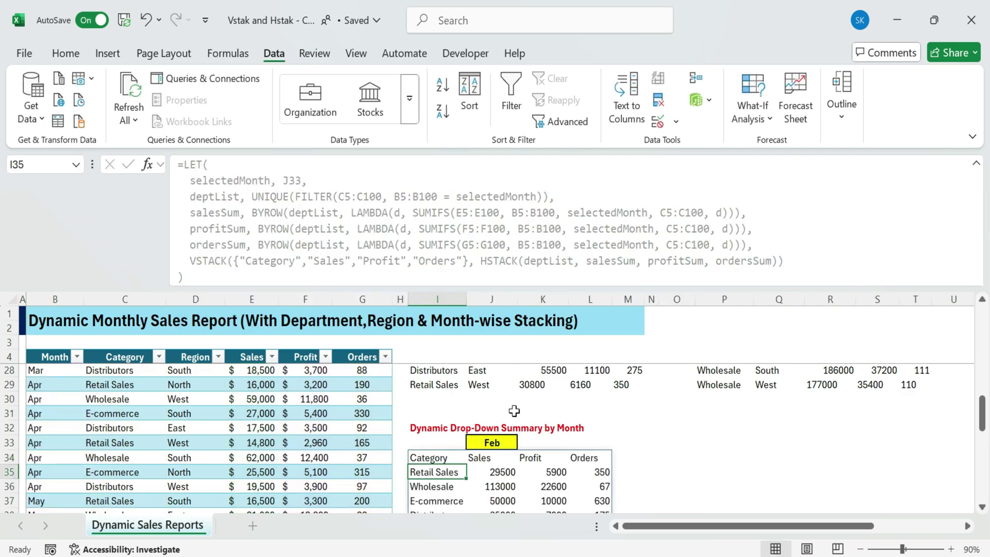
Give the I34:L34 header row a dark navy fill and bold text.
{"action": "scroll", "coordinate": [512, 413], "scroll_direction": "down", "scroll_amount": 1}
{"action": "left_click_drag", "start_coordinate": [437, 417], "coordinate": [602, 414]}
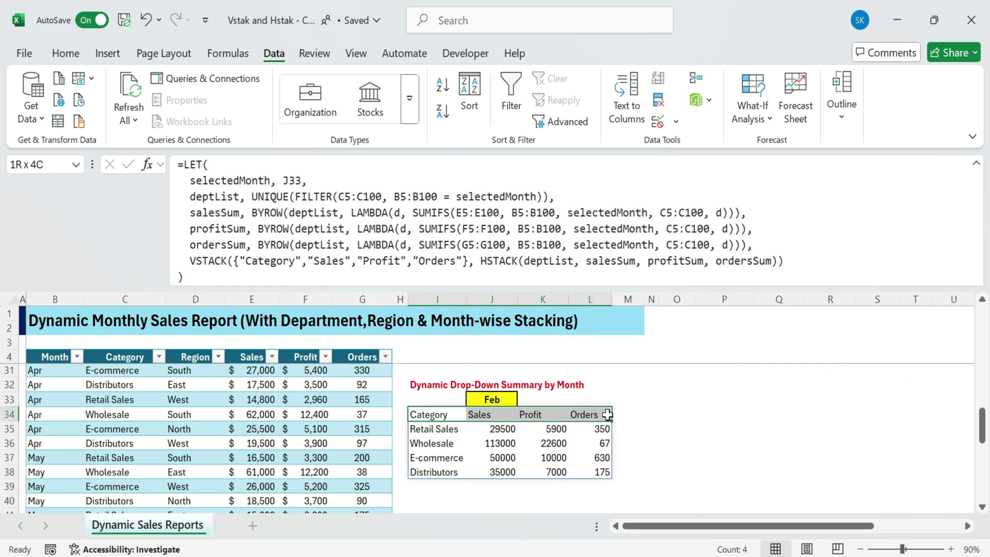
{"action": "left_click", "coordinate": [66, 53]}
{"action": "left_click", "coordinate": [214, 111]}
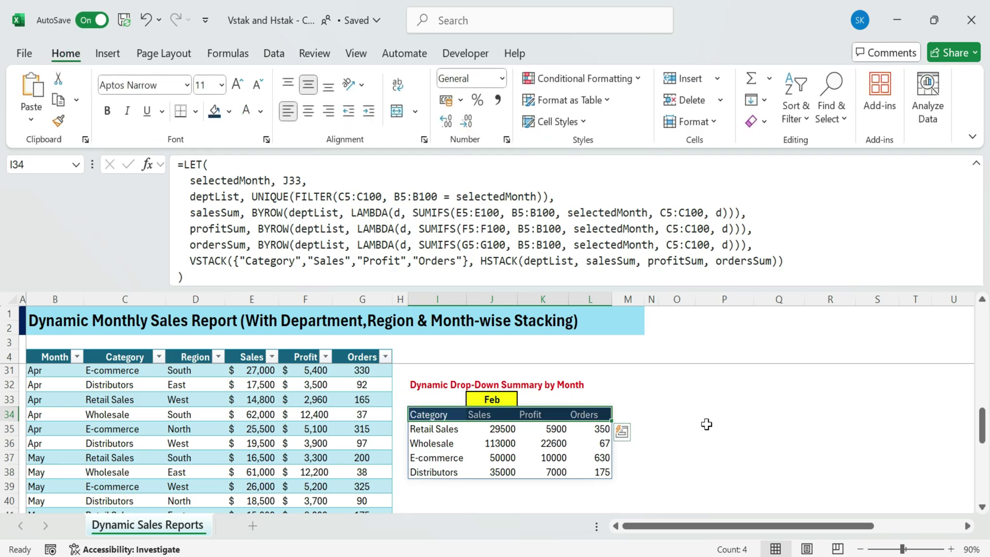
{"action": "left_click", "coordinate": [107, 110]}
Move the month drop-down to M33 and test Feb, Apr, Jan, May and Jan.
{"action": "left_click", "coordinate": [719, 428]}
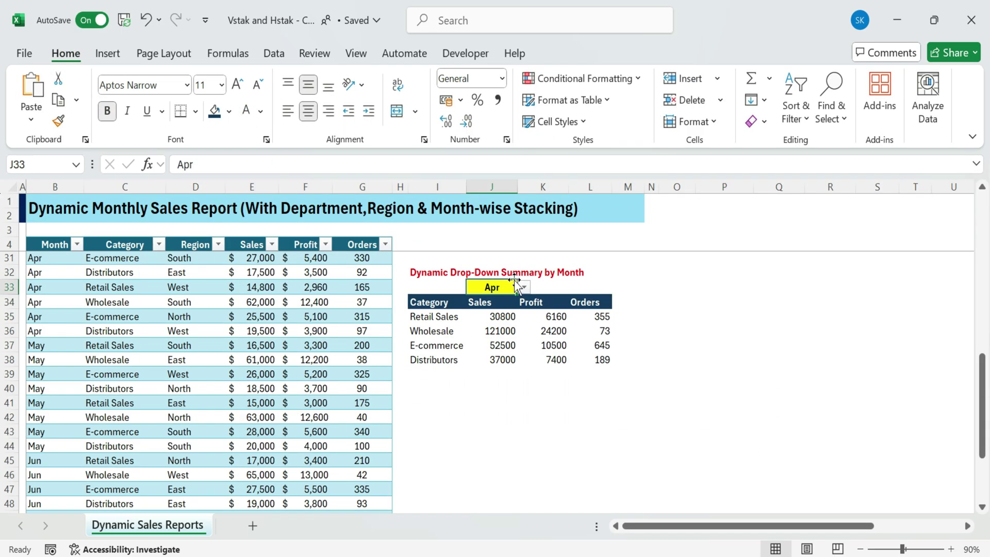
{"action": "left_click_drag", "start_coordinate": [515, 281], "coordinate": [626, 293]}
{"action": "left_click", "coordinate": [652, 288]}
{"action": "left_click", "coordinate": [626, 315]}
{"action": "left_click", "coordinate": [651, 288]}
{"action": "left_click", "coordinate": [626, 343]}
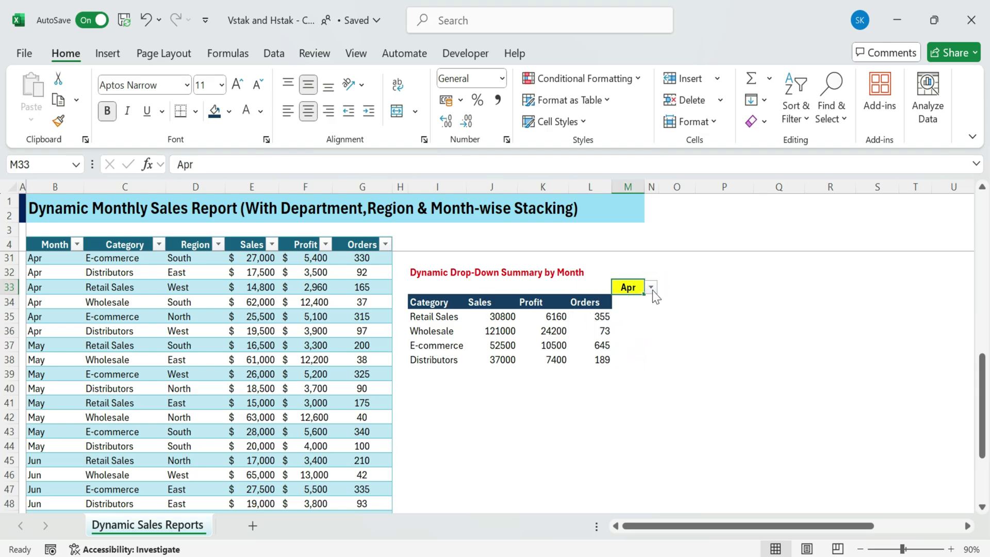
{"action": "left_click", "coordinate": [652, 287]}
{"action": "left_click", "coordinate": [625, 301]}
{"action": "left_click", "coordinate": [652, 287]}
{"action": "left_click", "coordinate": [625, 356]}
{"action": "left_click", "coordinate": [652, 288]}
{"action": "left_click", "coordinate": [625, 300]}
{"action": "left_click", "coordinate": [651, 288]}
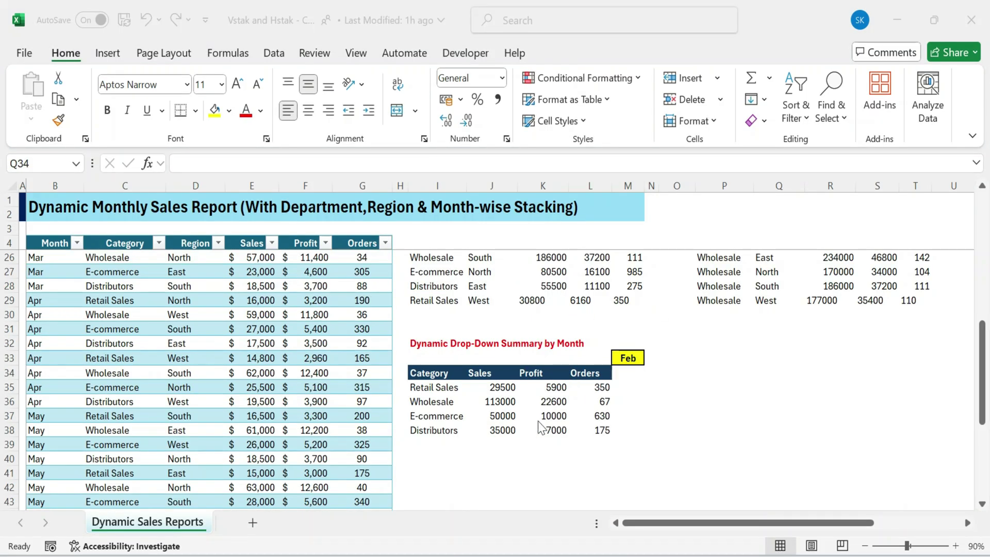
Format the month summary's Sales and Profit as $ accounting with no decimals.
{"action": "left_click_drag", "start_coordinate": [499, 386], "coordinate": [547, 431]}
{"action": "left_click", "coordinate": [460, 99]}
{"action": "left_click", "coordinate": [487, 146]}
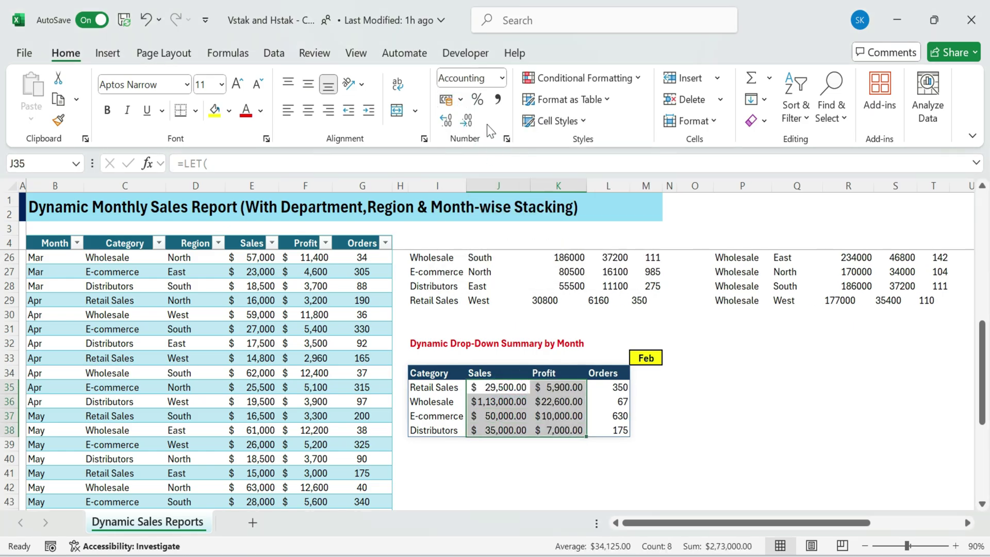
{"action": "left_click", "coordinate": [466, 120]}
{"action": "left_click", "coordinate": [466, 121]}
{"action": "left_click", "coordinate": [748, 376]}
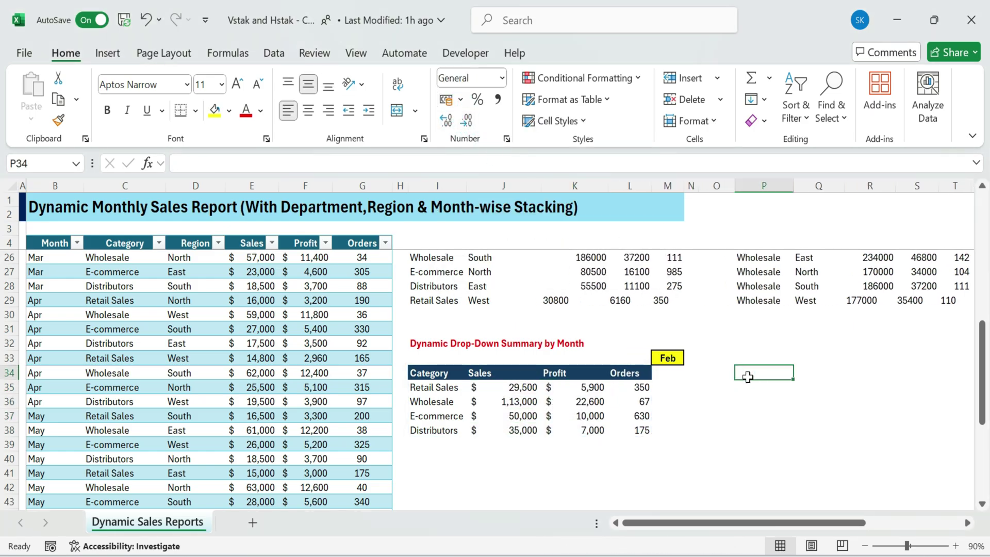
Apply $ accounting to the combined summary's Sales and Profit and centre them.
{"action": "scroll", "coordinate": [748, 376], "scroll_direction": "up", "scroll_amount": 5}
{"action": "left_click_drag", "start_coordinate": [593, 298], "coordinate": [624, 492]}
{"action": "left_click", "coordinate": [460, 99]}
{"action": "left_click", "coordinate": [478, 148]}
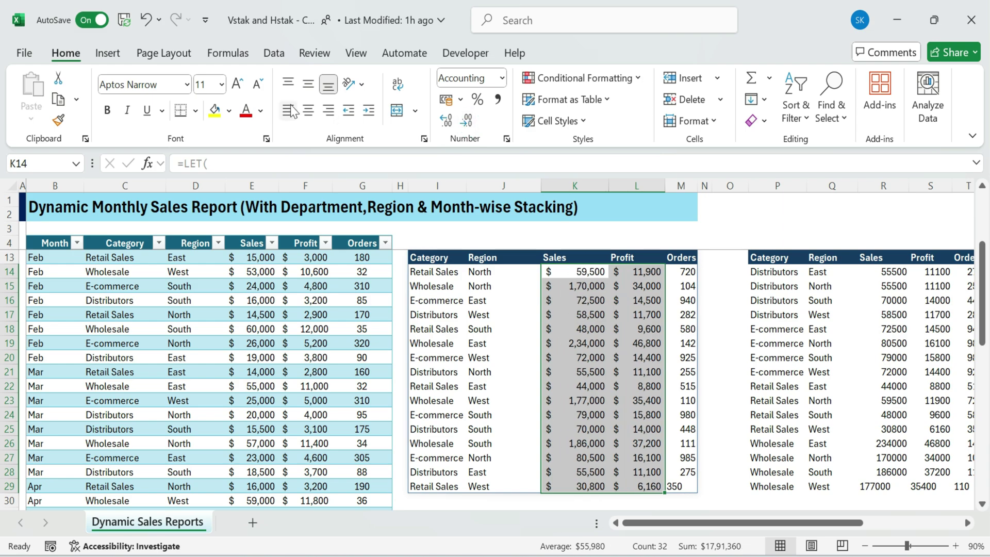
{"action": "left_click", "coordinate": [308, 83]}
{"action": "left_click", "coordinate": [308, 110]}
Format the sorted table's Sales and Profit values as $ accounting and drop decimals.
{"action": "left_click_drag", "start_coordinate": [894, 272], "coordinate": [928, 486]}
{"action": "left_click", "coordinate": [460, 100]}
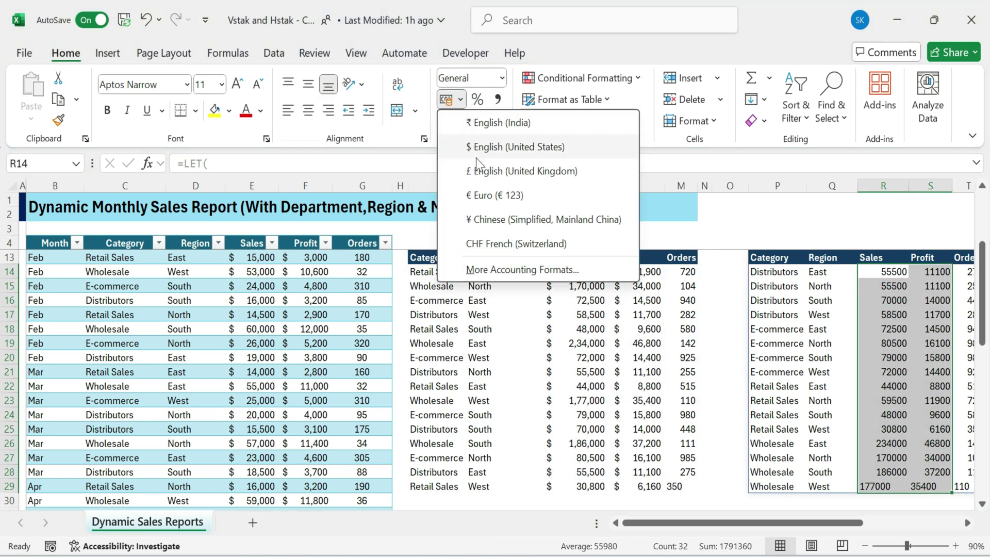
{"action": "left_click", "coordinate": [484, 147]}
{"action": "left_click", "coordinate": [467, 121]}
{"action": "left_click", "coordinate": [466, 121]}
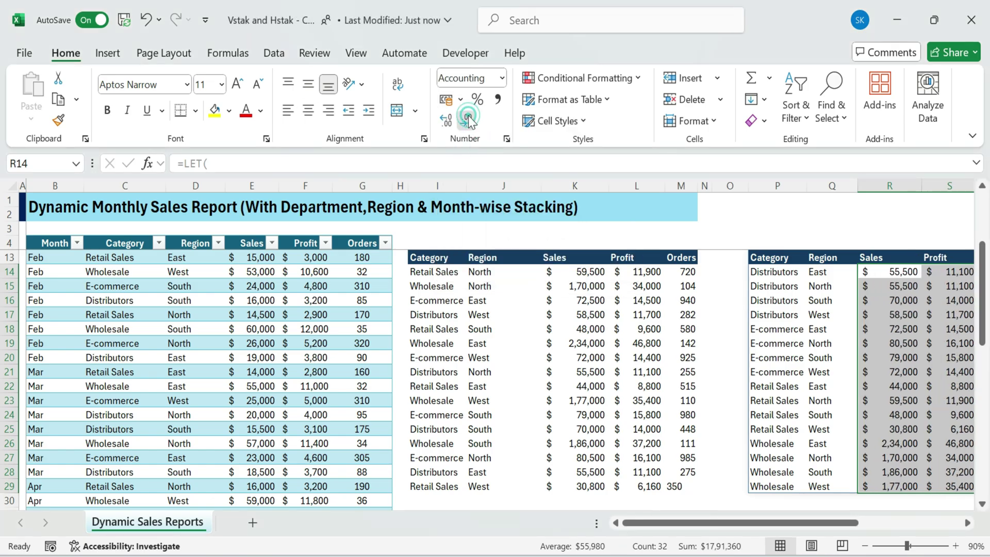
{"action": "left_click", "coordinate": [308, 110]}
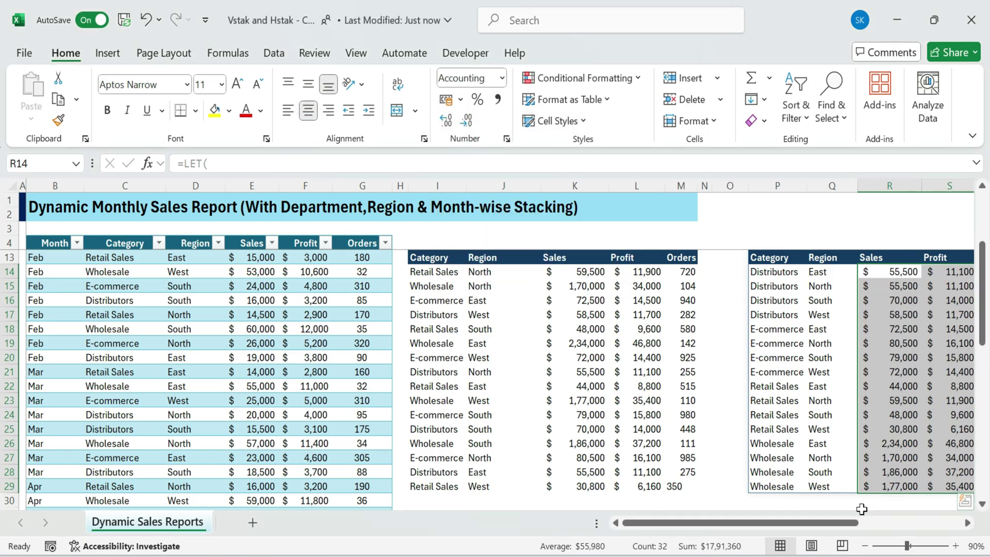
Select the Region-Wise Summary's Sales and Profit values.
{"action": "scroll", "coordinate": [737, 523], "scroll_direction": "right", "scroll_amount": 1}
{"action": "scroll", "coordinate": [773, 292], "scroll_direction": "up", "scroll_amount": 3}
{"action": "left_click", "coordinate": [815, 329]}
{"action": "left_click_drag", "start_coordinate": [774, 291], "coordinate": [831, 329]}
Remove decimals from Region-Wise ₹ values; format Category-Wise Sales and Profit as whole-dollar accounting.
{"action": "left_click", "coordinate": [446, 100]}
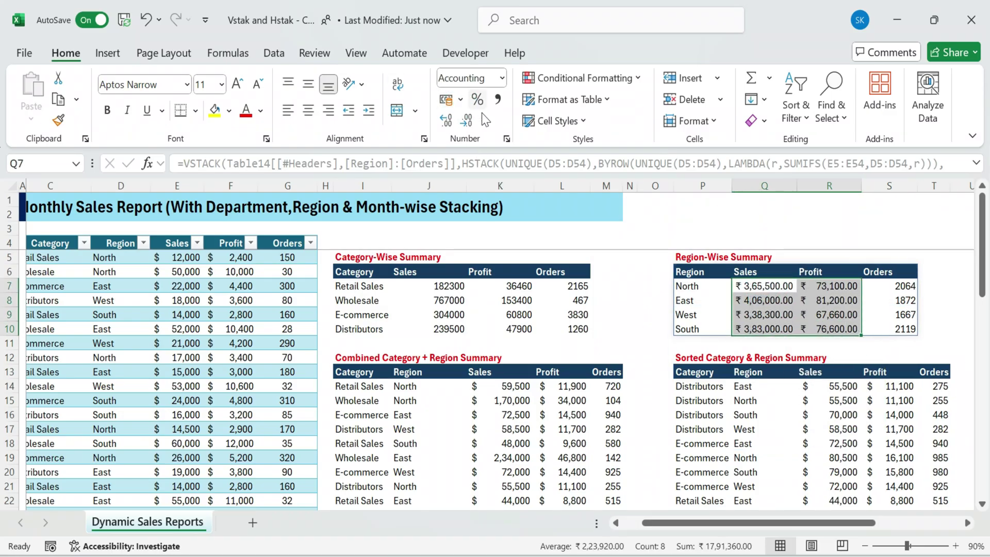
{"action": "left_click", "coordinate": [466, 121]}
{"action": "left_click", "coordinate": [467, 122]}
{"action": "left_click_drag", "start_coordinate": [392, 287], "coordinate": [494, 327]}
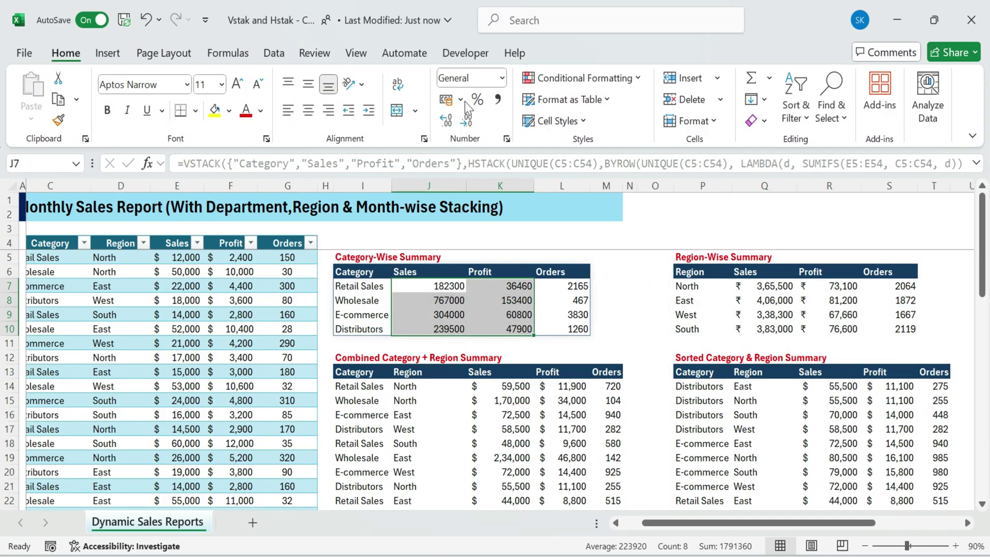
{"action": "left_click", "coordinate": [460, 100]}
{"action": "left_click", "coordinate": [479, 144]}
{"action": "left_click", "coordinate": [468, 121]}
{"action": "left_click", "coordinate": [467, 121]}
{"action": "left_click", "coordinate": [629, 274]}
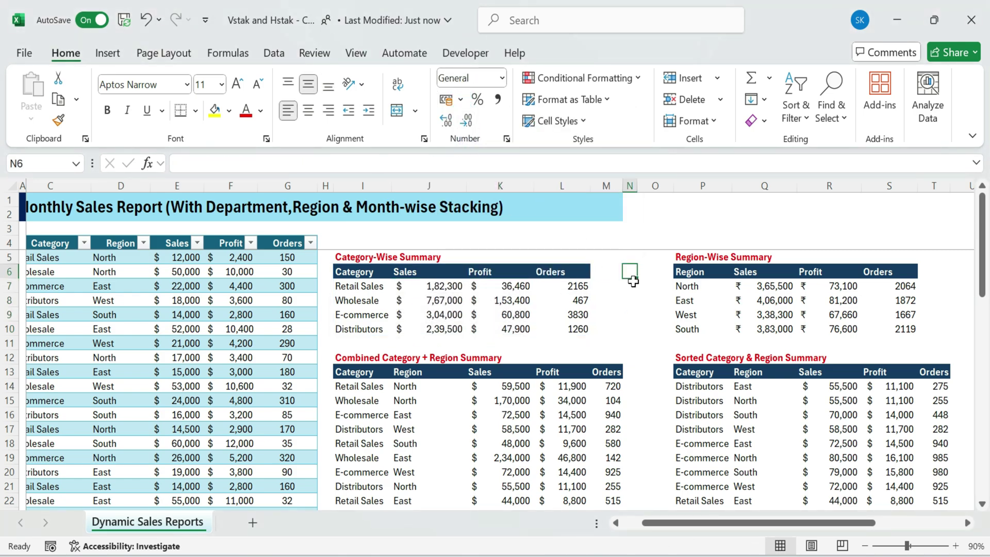
{"action": "scroll", "coordinate": [831, 368], "scroll_direction": "down", "scroll_amount": 8}
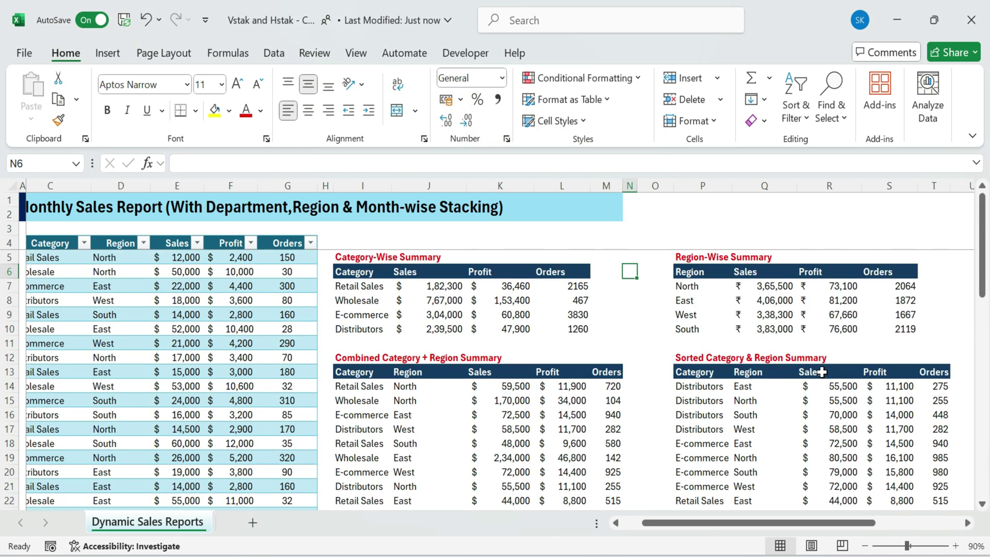